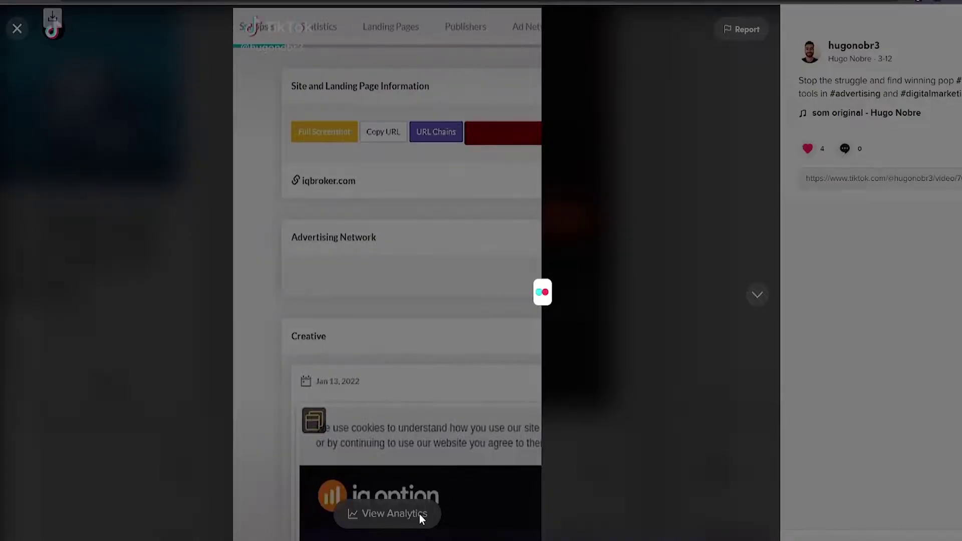
Open the analytics of the published TikTok video
{"action": "left_click", "coordinate": [420, 514]}
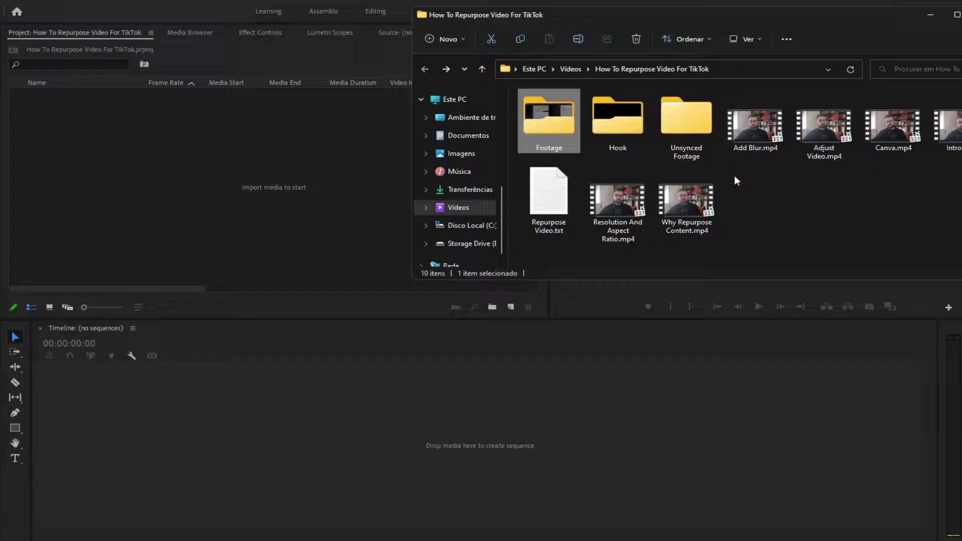
Bring Why Repurpose Content.mp4 from the How To Repurpose Video For TikTok folder into the project and close off the file browser
{"action": "left_click_drag", "start_coordinate": [686, 200], "coordinate": [283, 292]}
{"action": "left_click", "coordinate": [930, 14]}
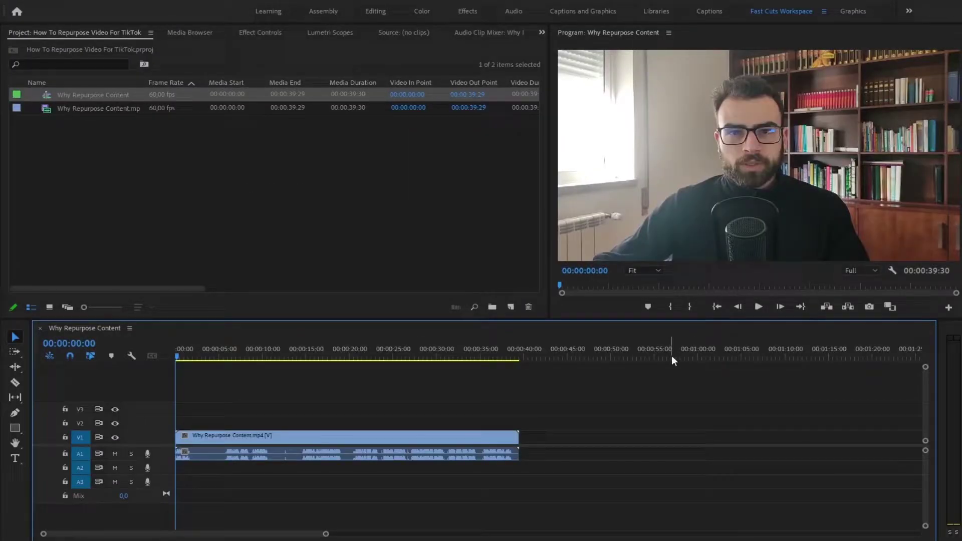
Add timeline markers at the points where the Why Repurpose Content sequence changes section
{"action": "left_click", "coordinate": [381, 351]}
{"action": "key", "text": "m"}
{"action": "left_click", "coordinate": [484, 353]}
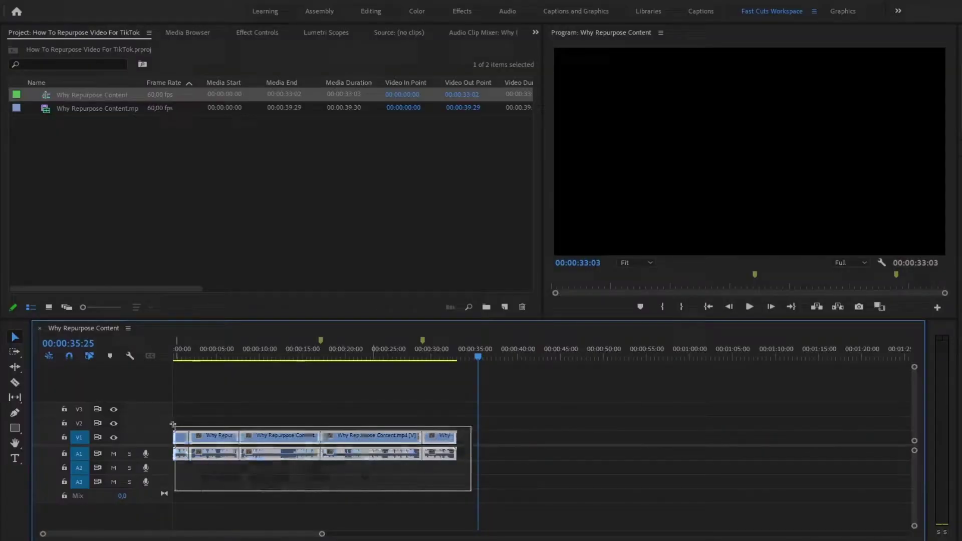
Make a subsequence from all the cut clips in the Why Repurpose Content sequence
{"action": "right_click", "coordinate": [254, 442]}
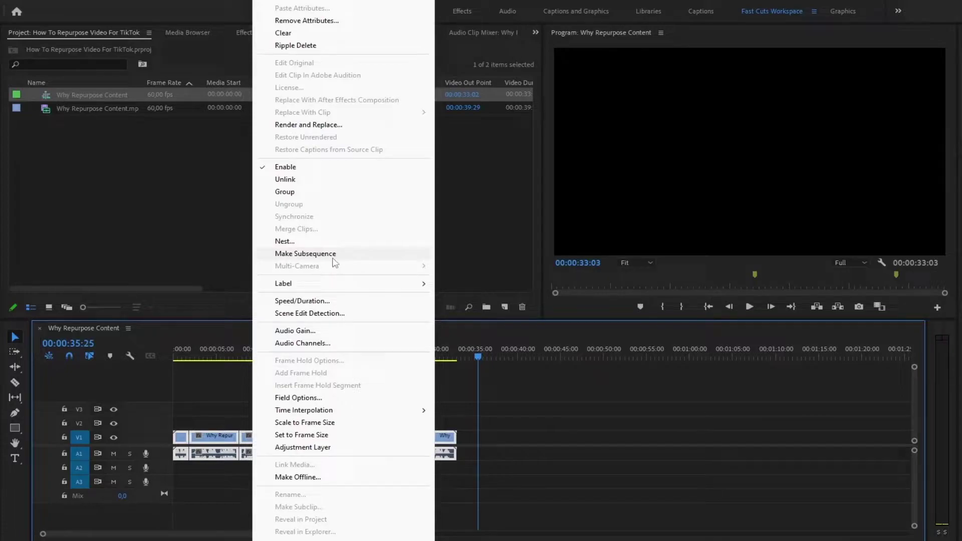
{"action": "left_click", "coordinate": [305, 253]}
Auto-reframe the new subsequence to Vertical 9:16 with Default motion tracking and without nesting the clips
{"action": "right_click", "coordinate": [133, 125]}
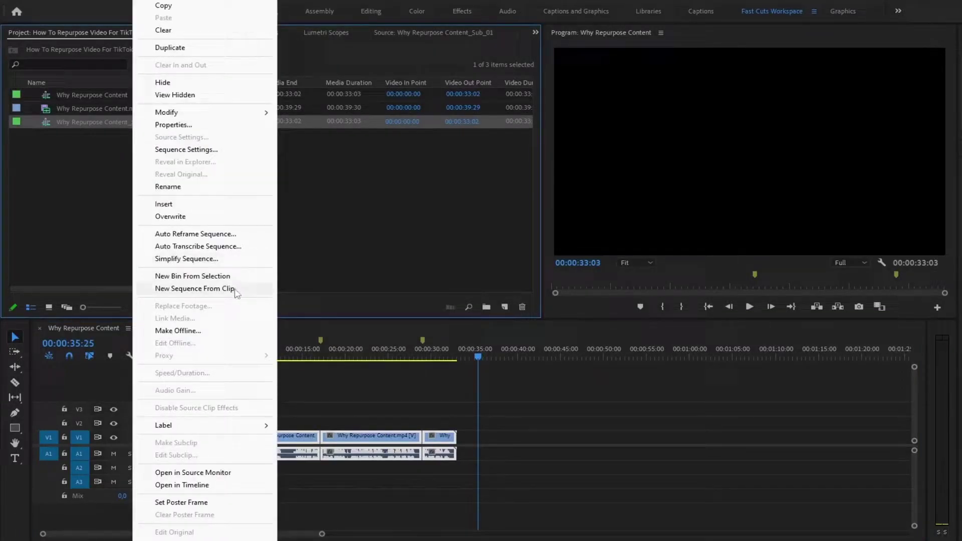
{"action": "left_click", "coordinate": [234, 235]}
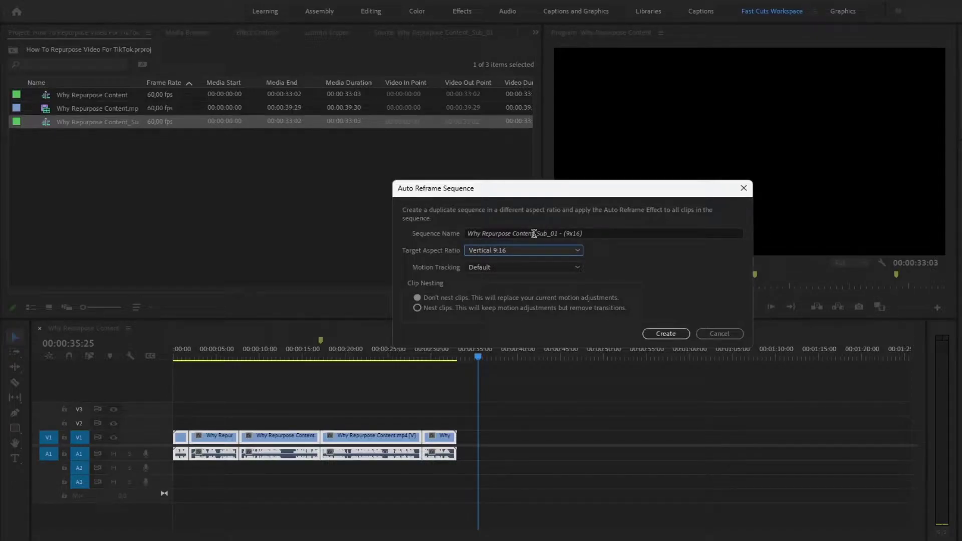
{"action": "left_click_drag", "start_coordinate": [534, 234], "coordinate": [537, 233]}
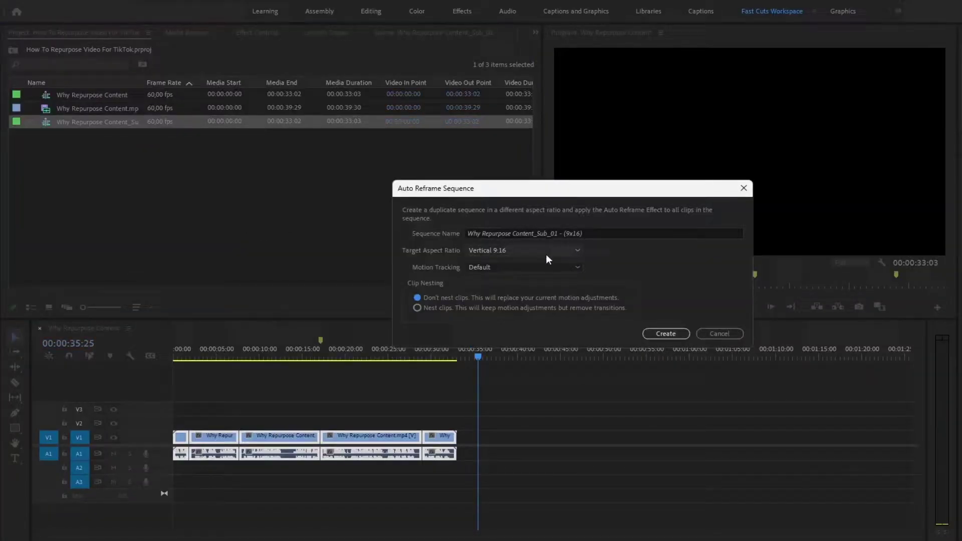
{"action": "left_click", "coordinate": [544, 251]}
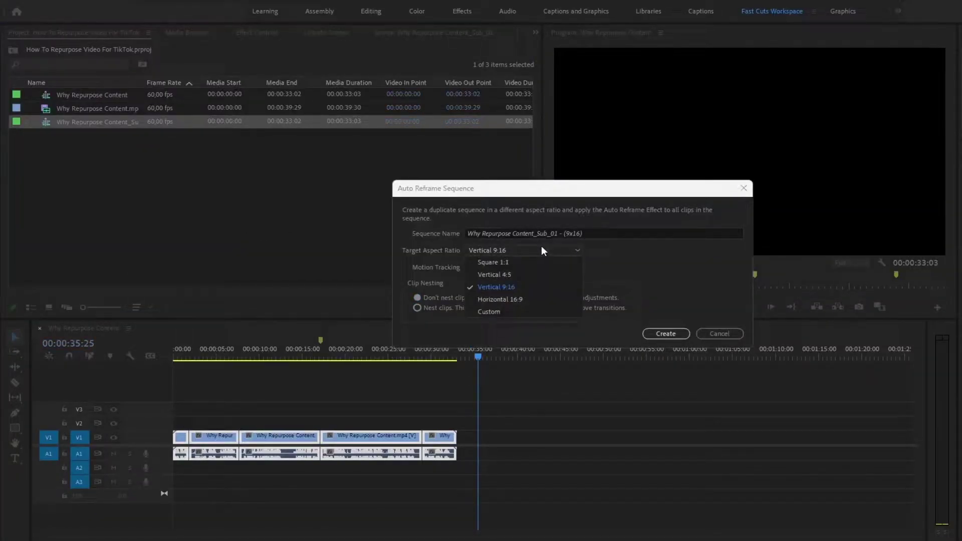
{"action": "left_click", "coordinate": [541, 247]}
{"action": "left_click", "coordinate": [542, 247]}
{"action": "left_click", "coordinate": [530, 285]}
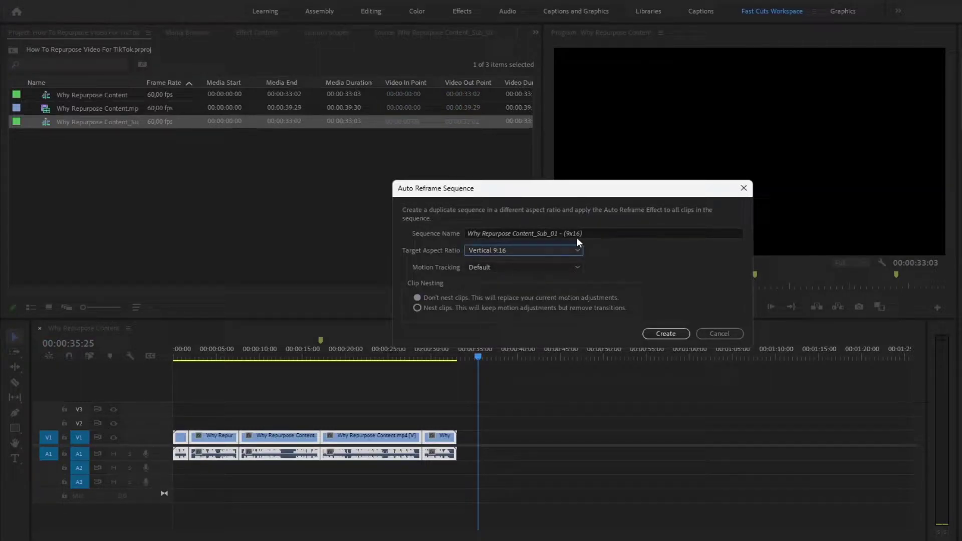
{"action": "left_click", "coordinate": [656, 335]}
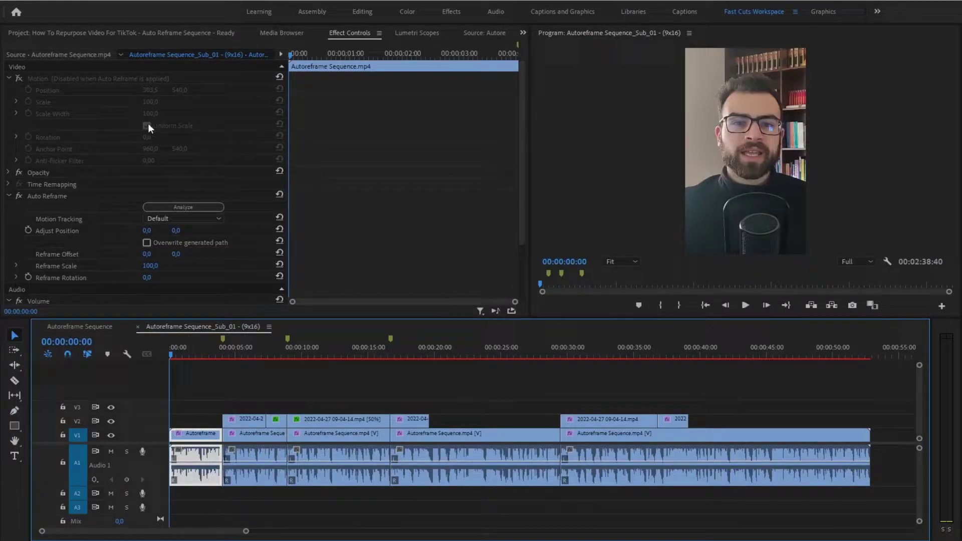
Shift the first clip's picture slightly left in the vertical frame through its Auto Reframe effect
{"action": "left_click", "coordinate": [74, 196]}
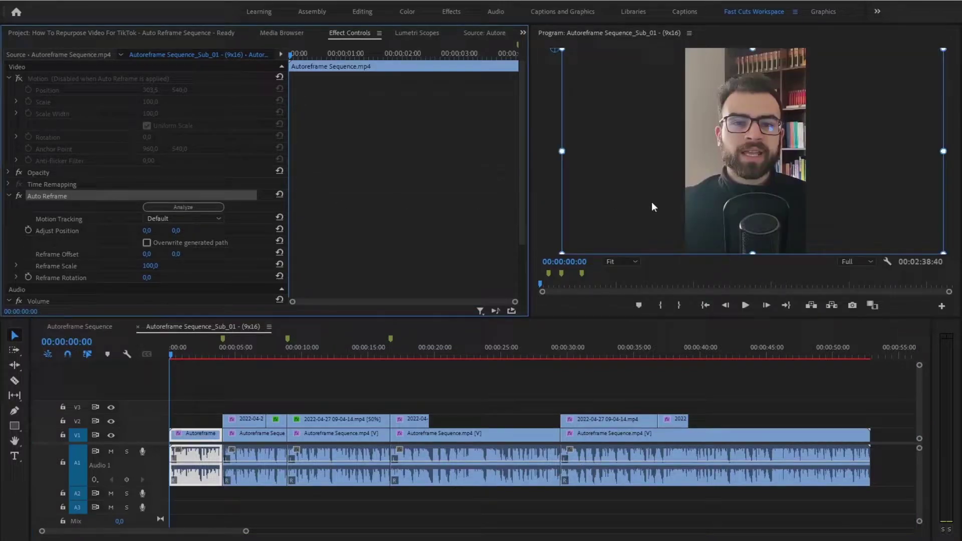
{"action": "left_click_drag", "start_coordinate": [727, 210], "coordinate": [700, 206]}
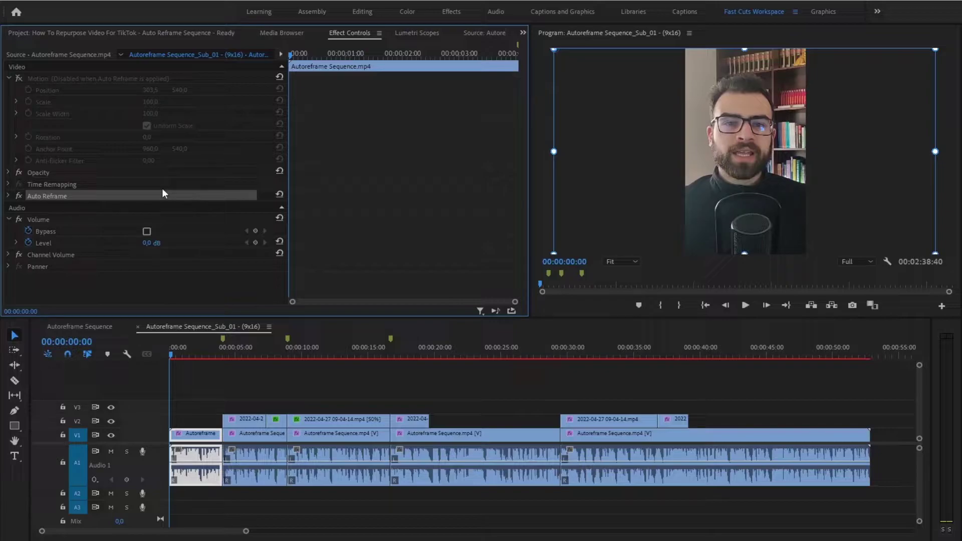
Remove the Auto Reframe effect from the first clip and adjust its framing with the regular Motion properties
{"action": "key", "text": "Delete"}
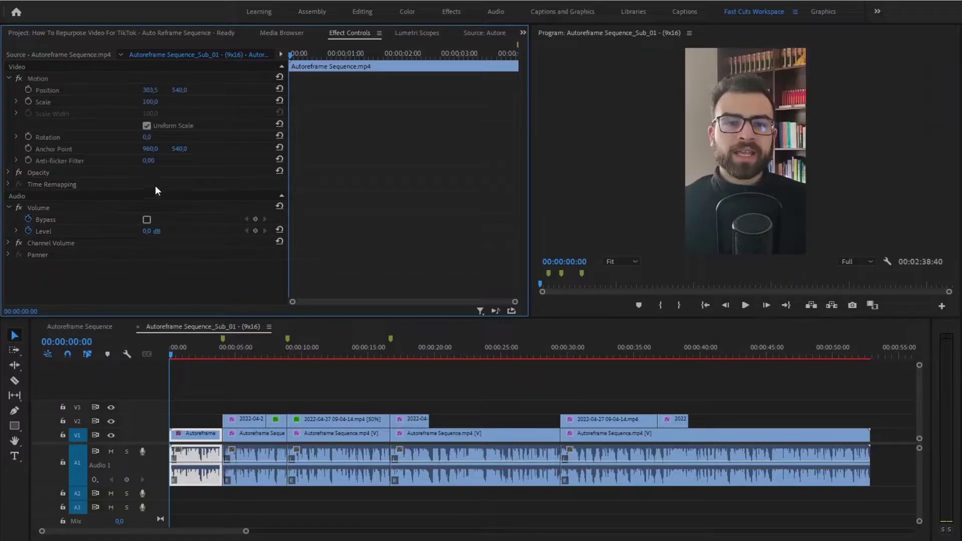
{"action": "left_click", "coordinate": [64, 90]}
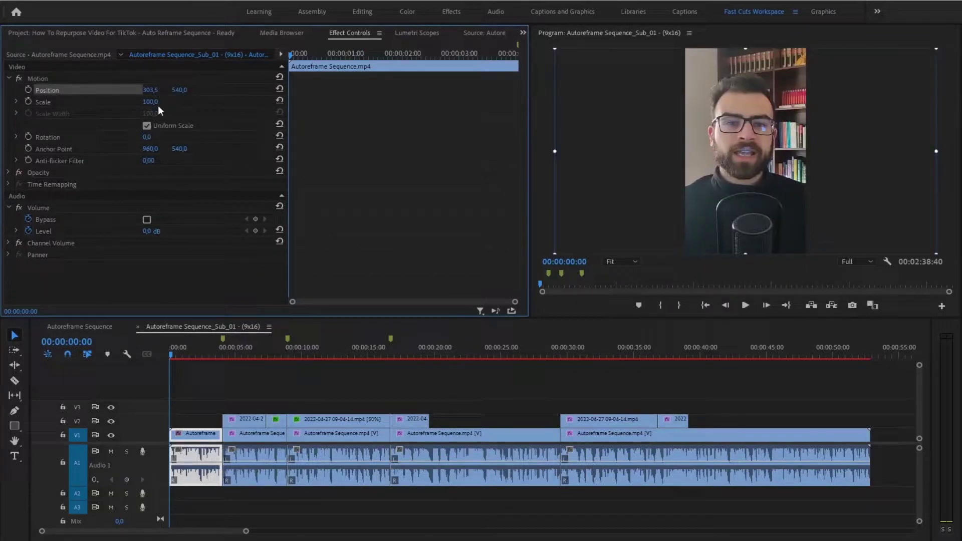
{"action": "left_click_drag", "start_coordinate": [153, 105], "coordinate": [156, 105]}
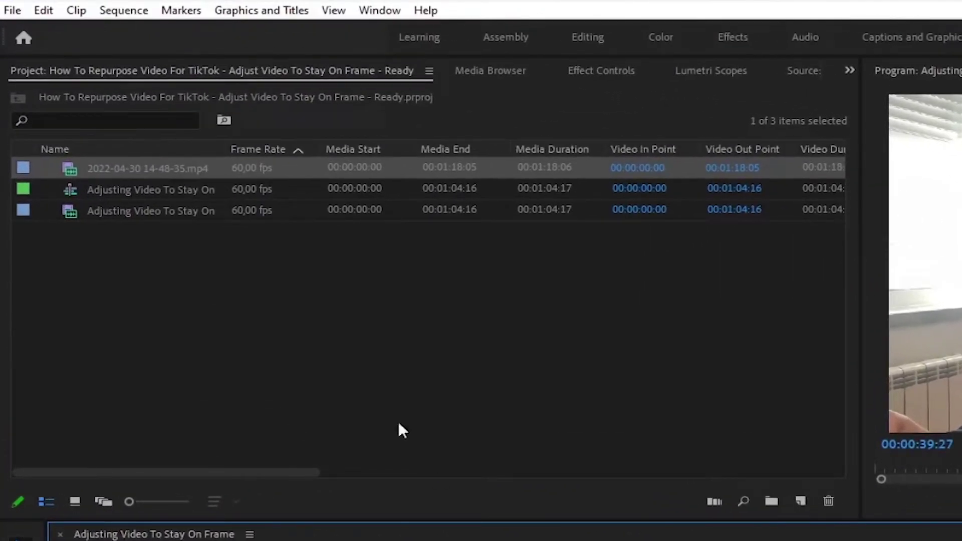
Paste the copied clip's Motion, Opacity and Time Remapping attributes with Scale Attribute Times enabled
{"action": "left_click", "coordinate": [48, 13]}
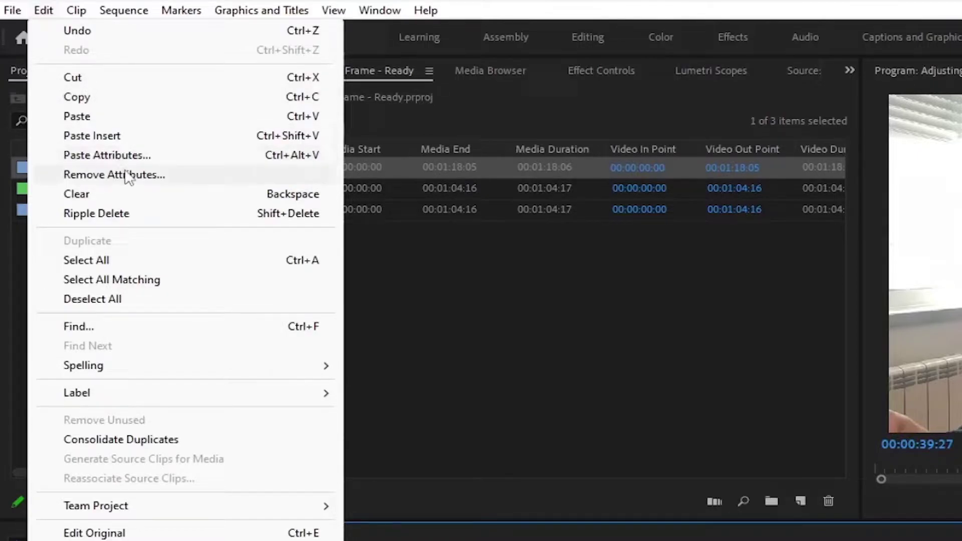
{"action": "left_click", "coordinate": [136, 153]}
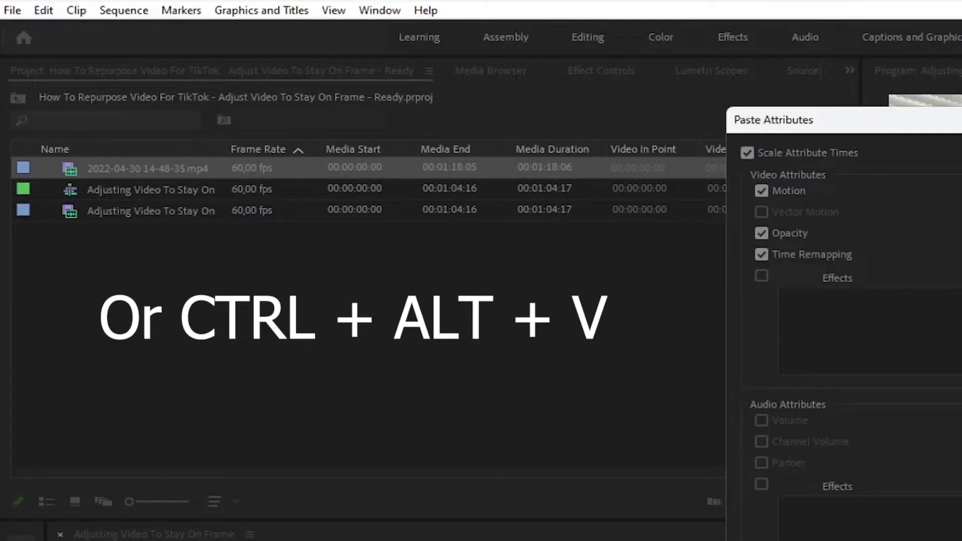
{"action": "key", "text": "Return"}
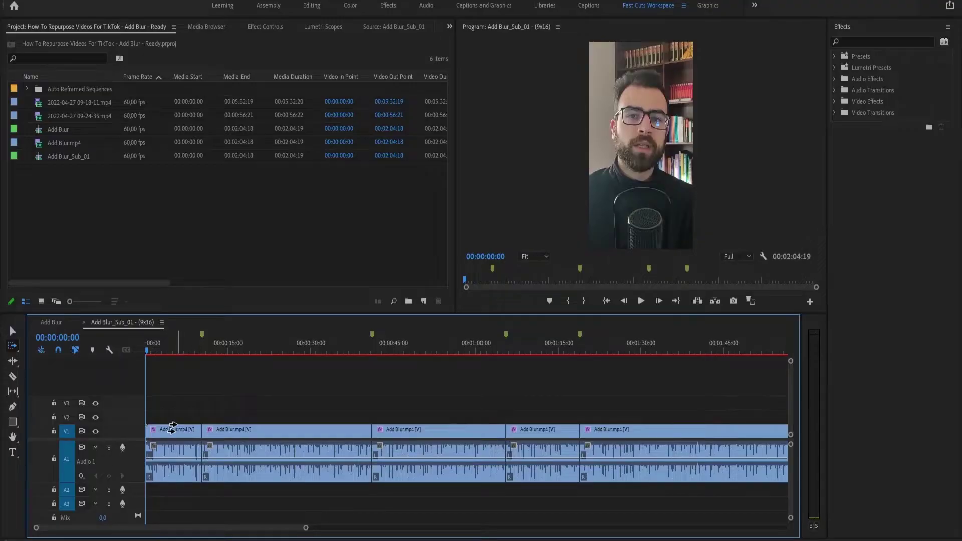
Duplicate all Add Blur video clips from track V1 onto track V2 in the 9x16 sequence
{"action": "left_click", "coordinate": [173, 428]}
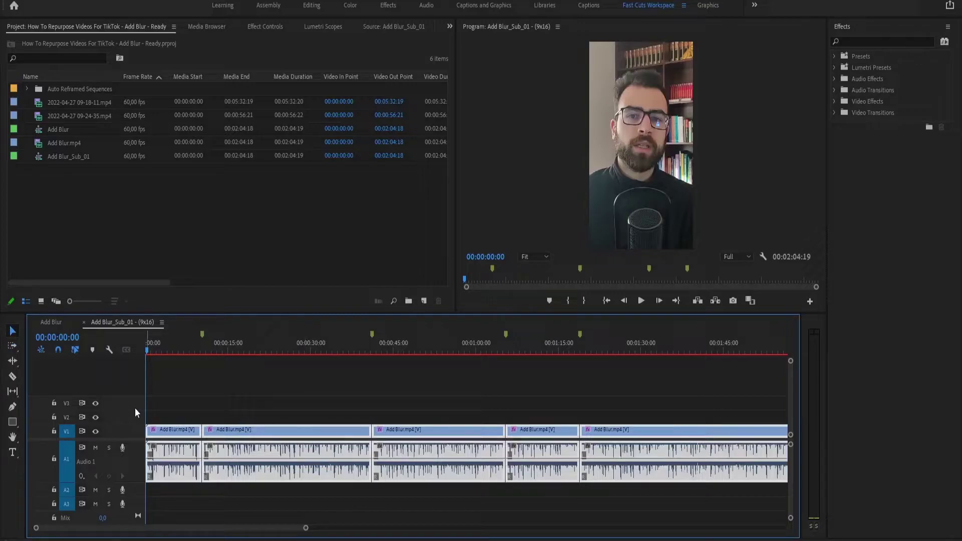
{"action": "left_click_drag", "start_coordinate": [174, 438], "coordinate": [175, 423]}
{"action": "left_click", "coordinate": [221, 387]}
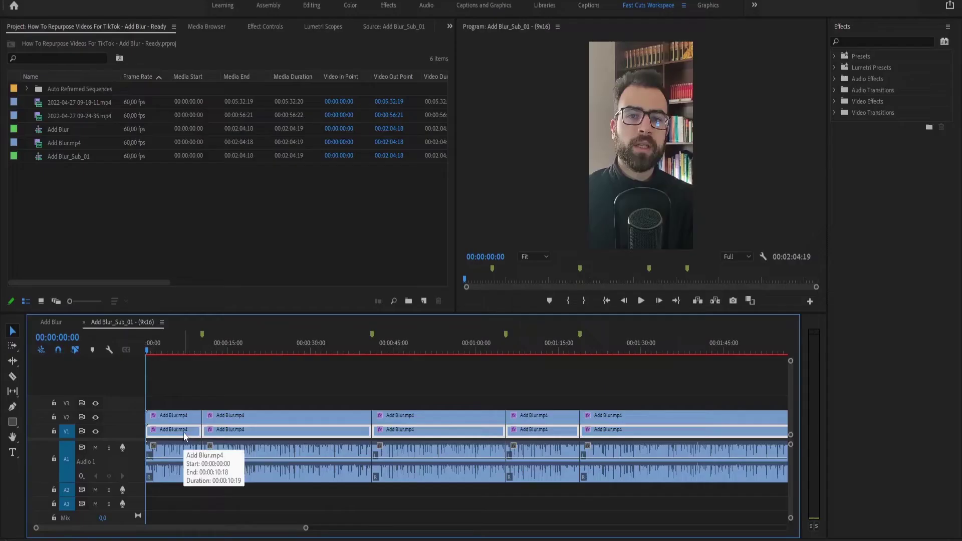
Nest the video clips on track V1 into a sequence named "Blured out layer"
{"action": "right_click", "coordinate": [183, 431]}
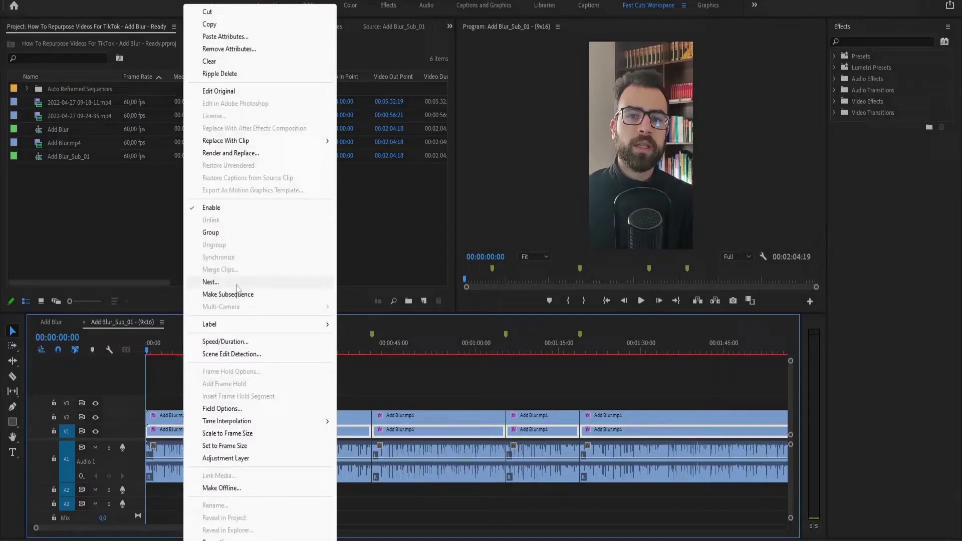
{"action": "left_click", "coordinate": [213, 282]}
{"action": "type", "text": "Blured out layer"}
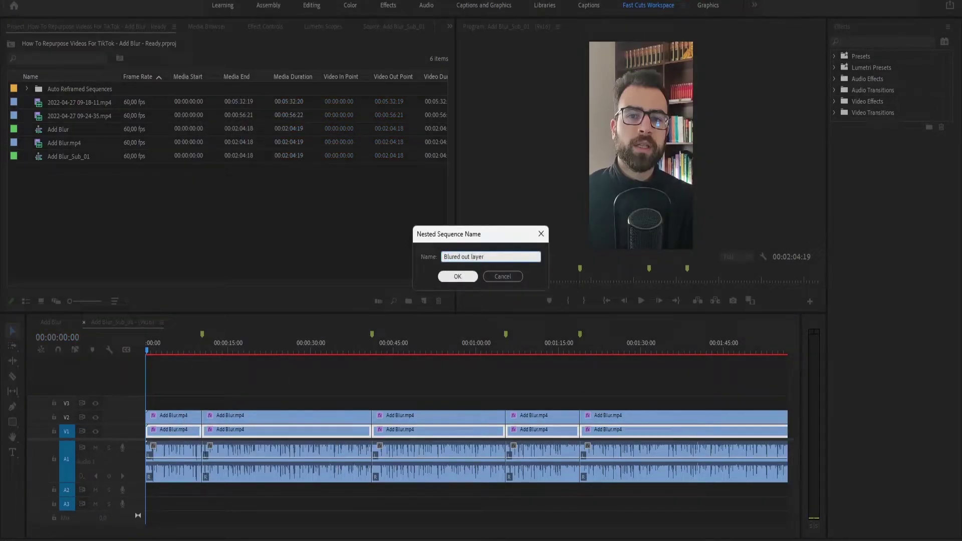
{"action": "key", "text": "Return"}
Apply a Gaussian Blur to the Blured out layer sequence and set its Blurriness to 150
{"action": "left_click", "coordinate": [855, 41]}
{"action": "type", "text": "blur"}
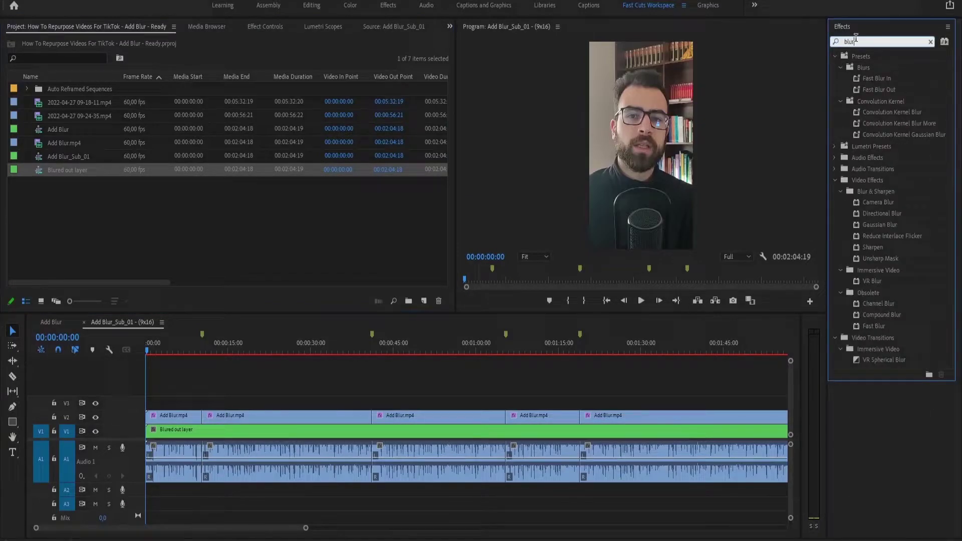
{"action": "left_click_drag", "start_coordinate": [880, 225], "coordinate": [161, 435]}
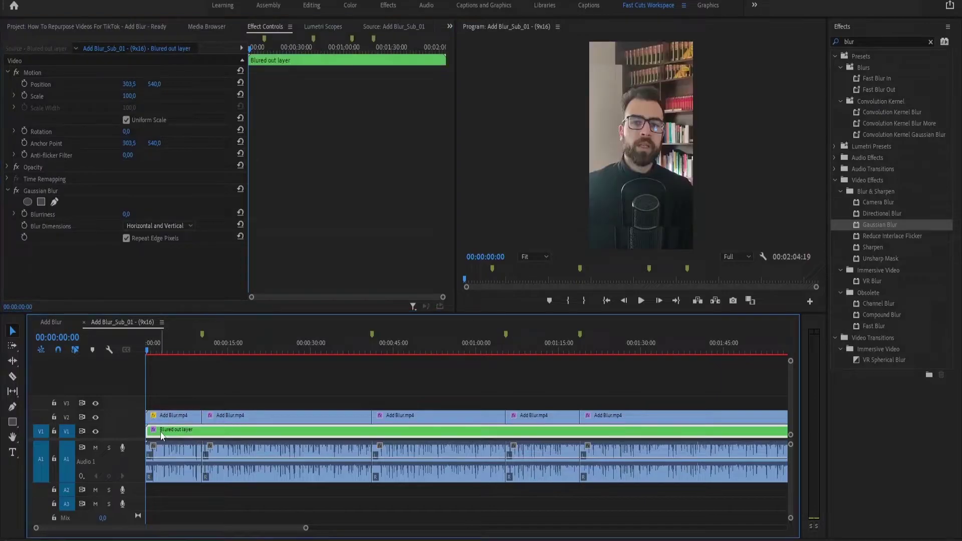
{"action": "left_click", "coordinate": [126, 213]}
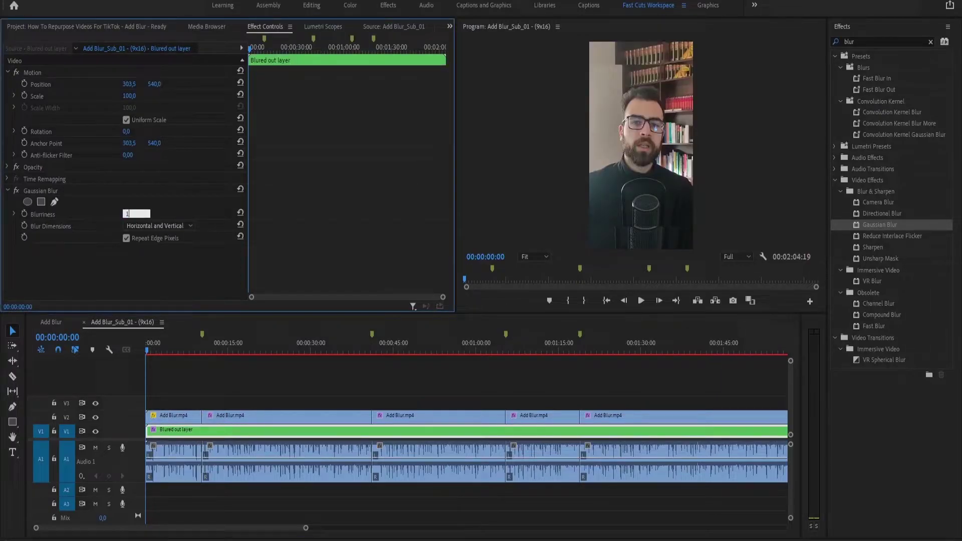
{"action": "key", "text": "Return"}
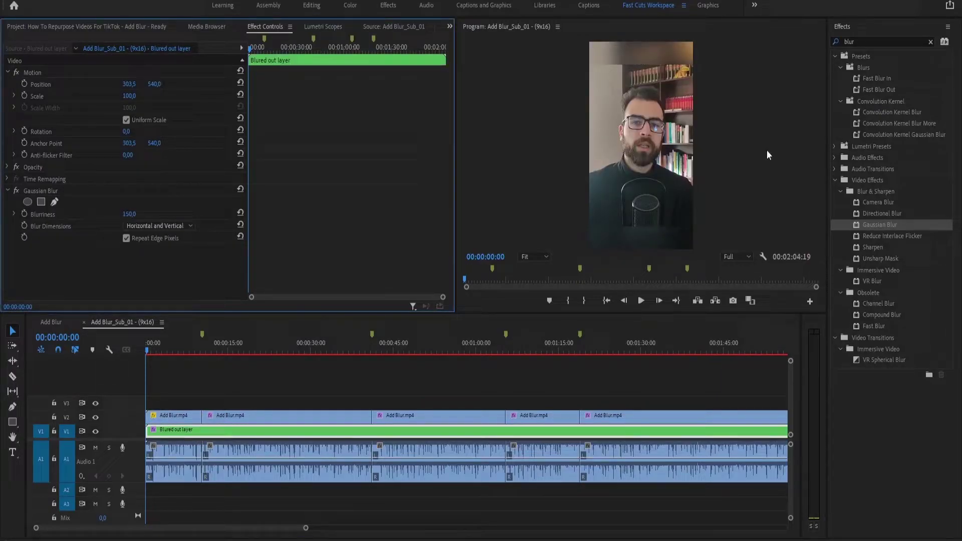
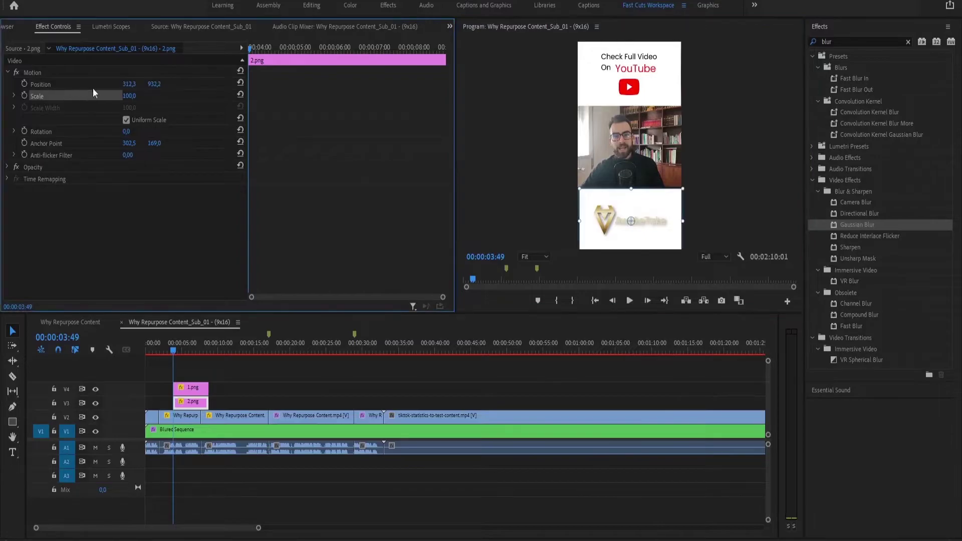
Fine-tune the position of the 2.png banner layout in the vertical frame
{"action": "left_click", "coordinate": [92, 87]}
{"action": "left_click_drag", "start_coordinate": [629, 145], "coordinate": [627, 145]}
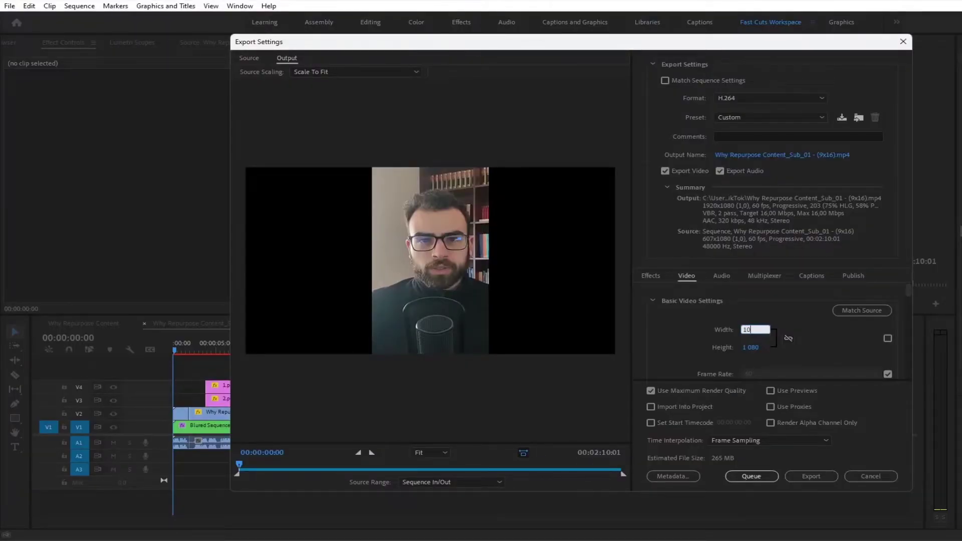
Set the export frame size to 1080 wide by 1920 high and save the settings as a preset
{"action": "key", "text": "Return"}
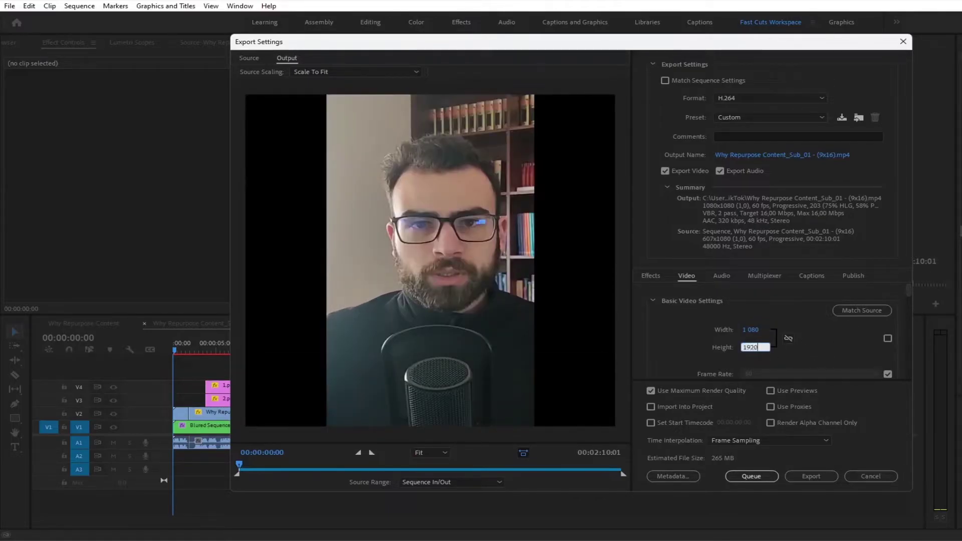
{"action": "left_click", "coordinate": [862, 311]}
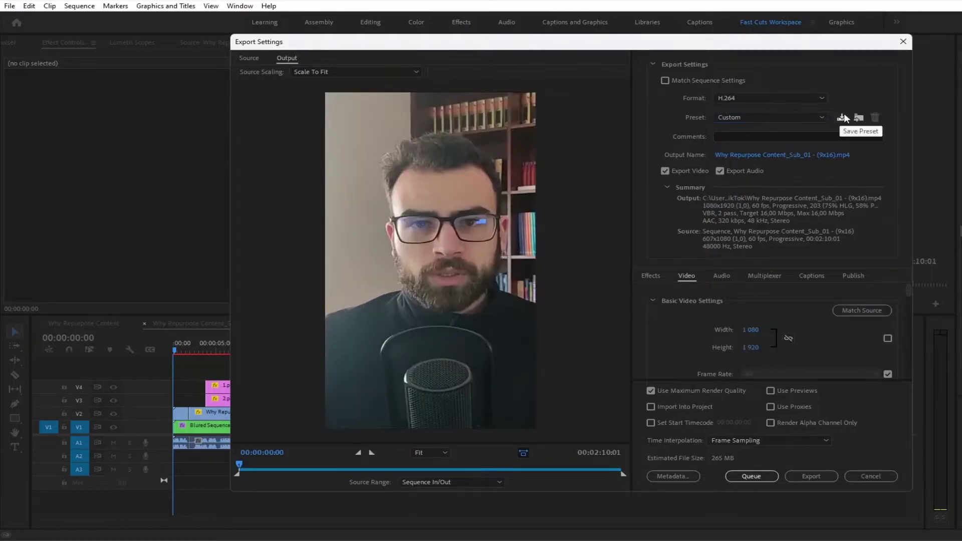
{"action": "left_click", "coordinate": [843, 118]}
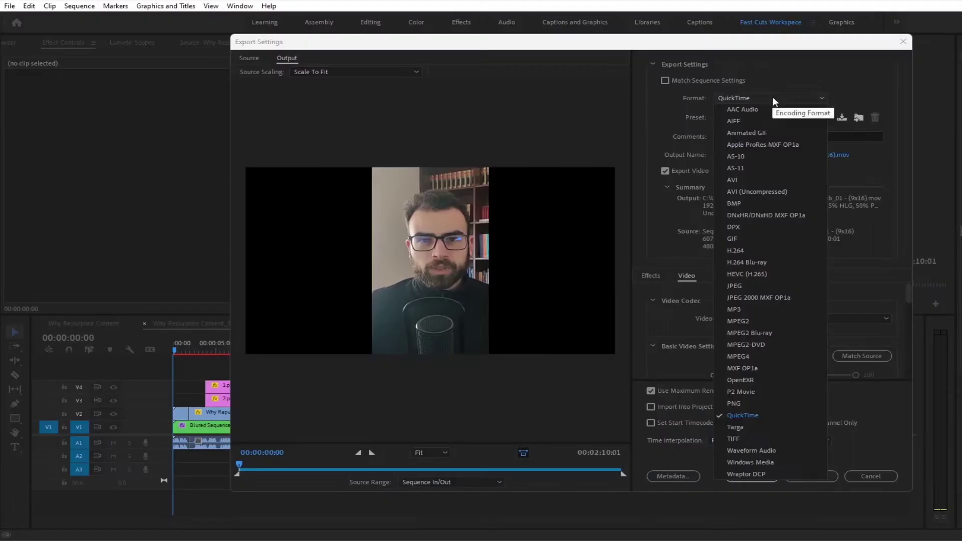
Set the export format to H.264 and choose the YouTube To TikTok preset
{"action": "left_click", "coordinate": [777, 250]}
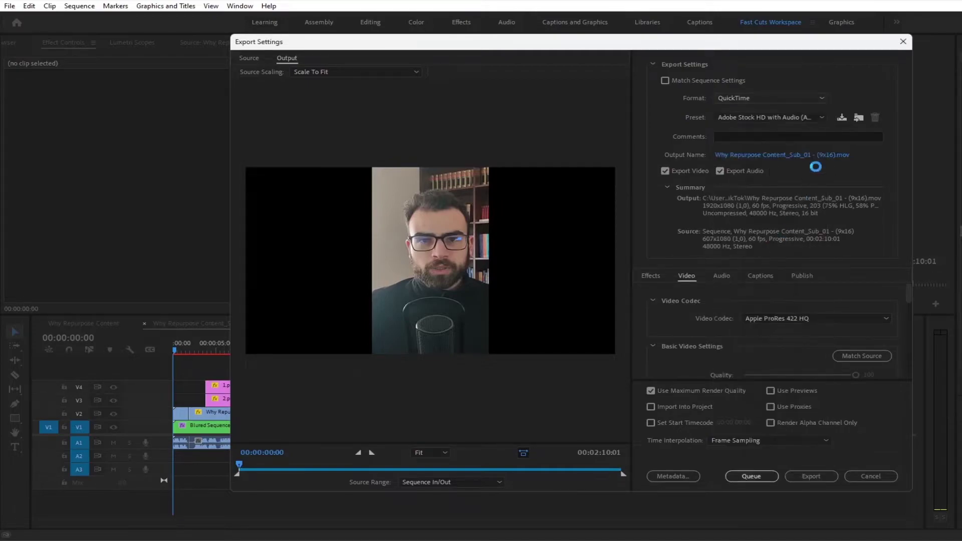
{"action": "left_click", "coordinate": [807, 116]}
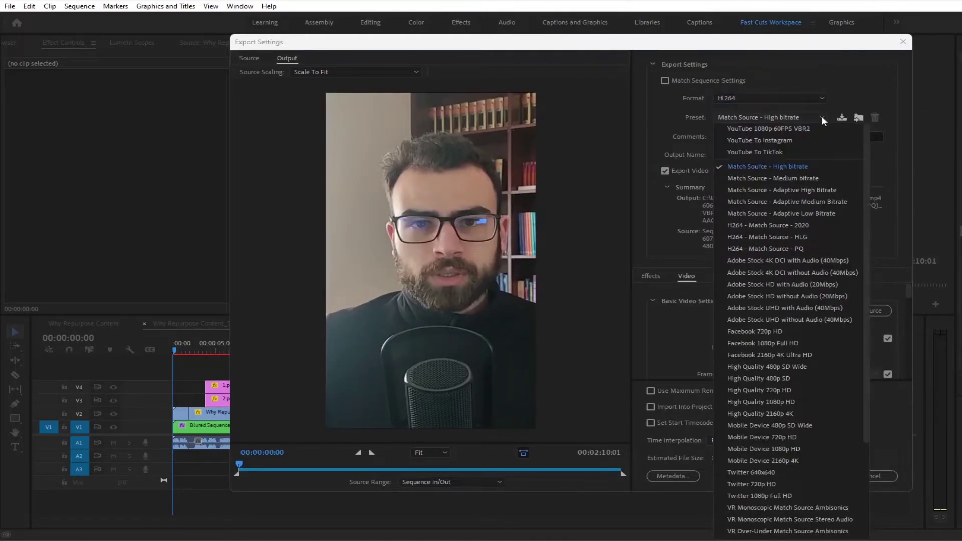
{"action": "left_click", "coordinate": [792, 151]}
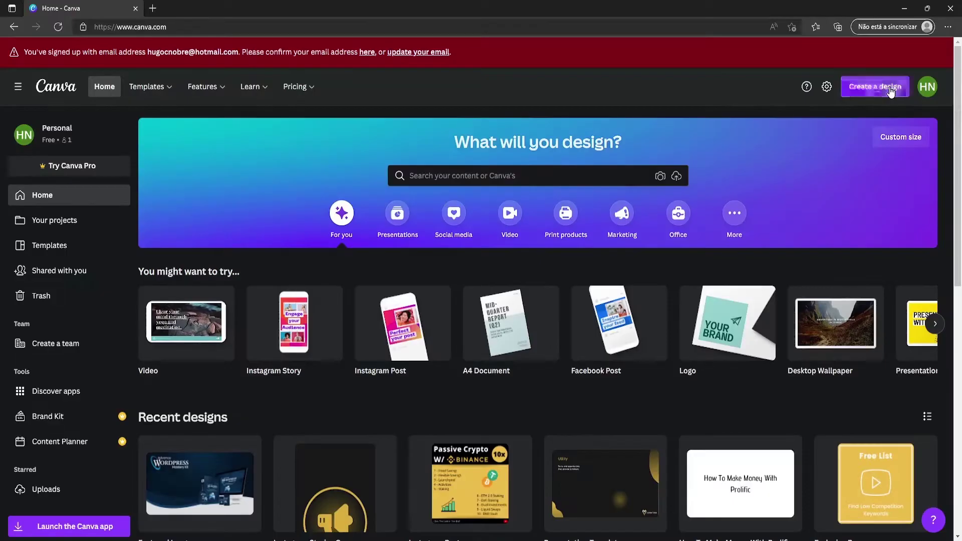
In Canva, find the tiktok design types and create a new TikTok Video design
{"action": "left_click", "coordinate": [890, 91]}
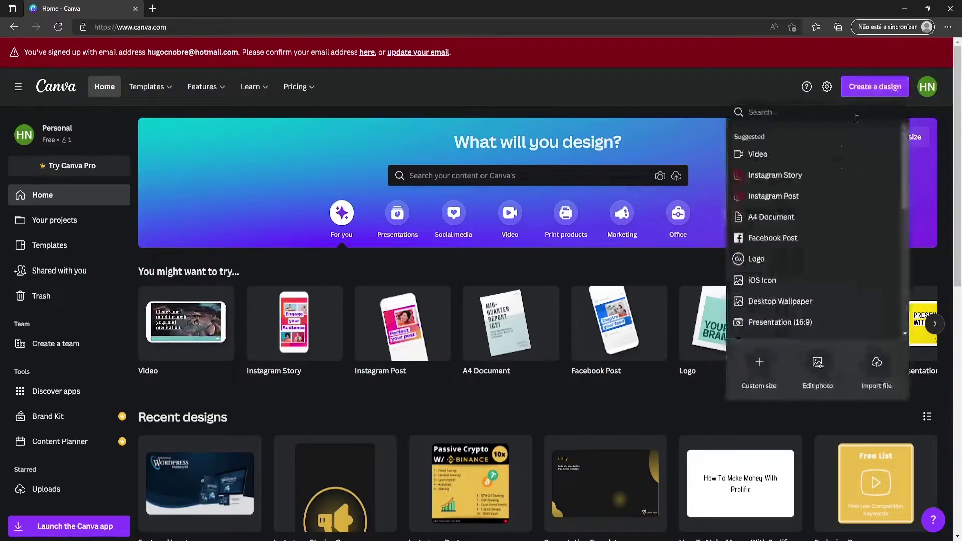
{"action": "type", "text": "tiktok"}
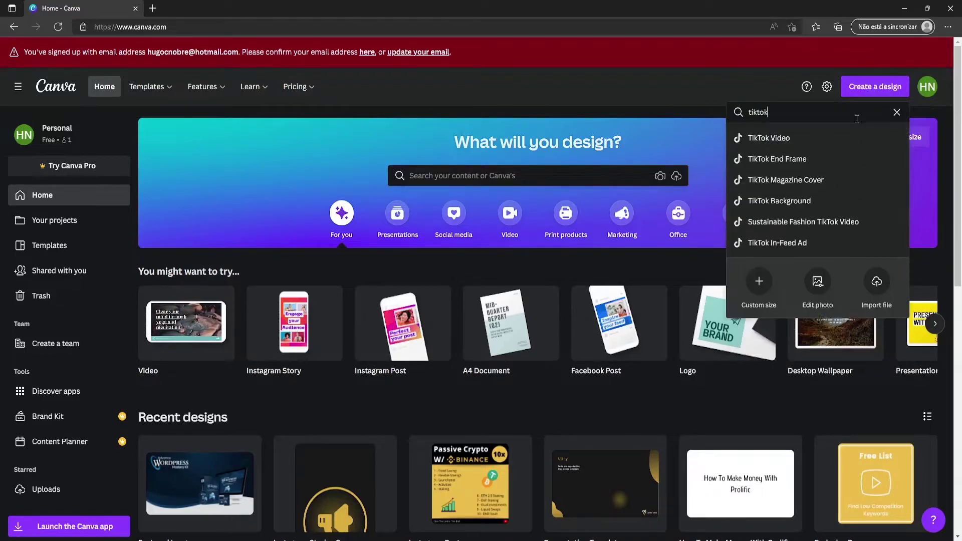
{"action": "left_click", "coordinate": [767, 145]}
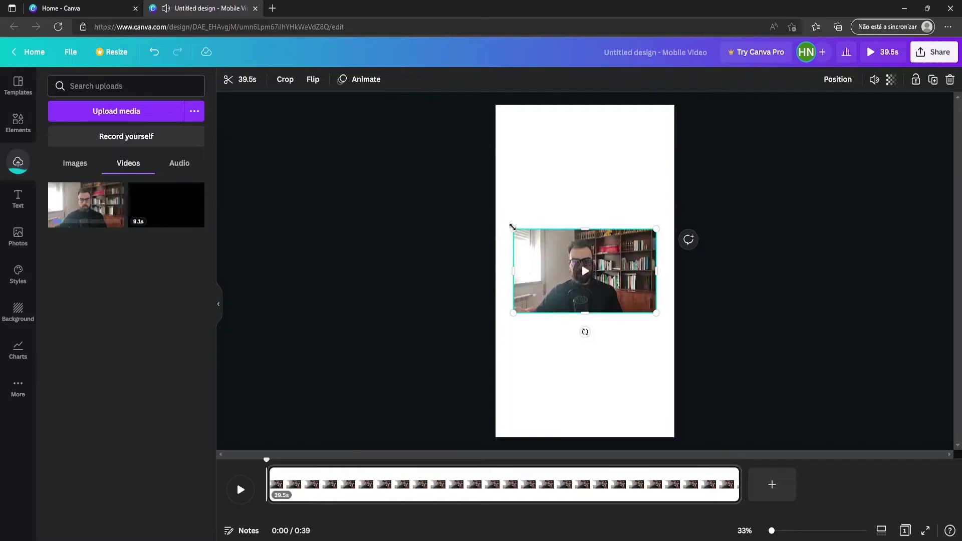
Enlarge the video clip until it extends past both sides of the vertical page and align it to the page's middle
{"action": "left_click_drag", "start_coordinate": [512, 227], "coordinate": [477, 207]}
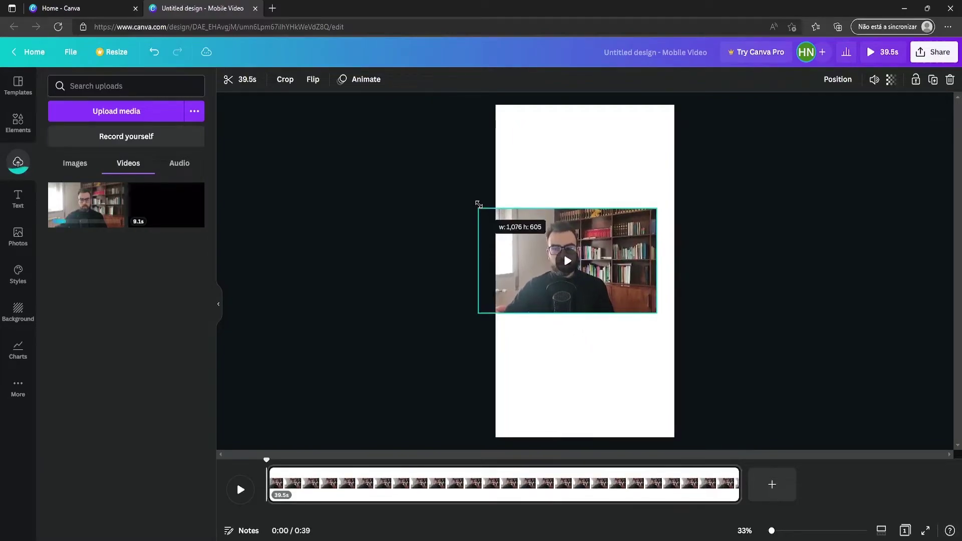
{"action": "left_click_drag", "start_coordinate": [568, 242], "coordinate": [585, 242]}
{"action": "left_click_drag", "start_coordinate": [672, 315], "coordinate": [697, 330]}
{"action": "left_click_drag", "start_coordinate": [496, 329], "coordinate": [474, 342]}
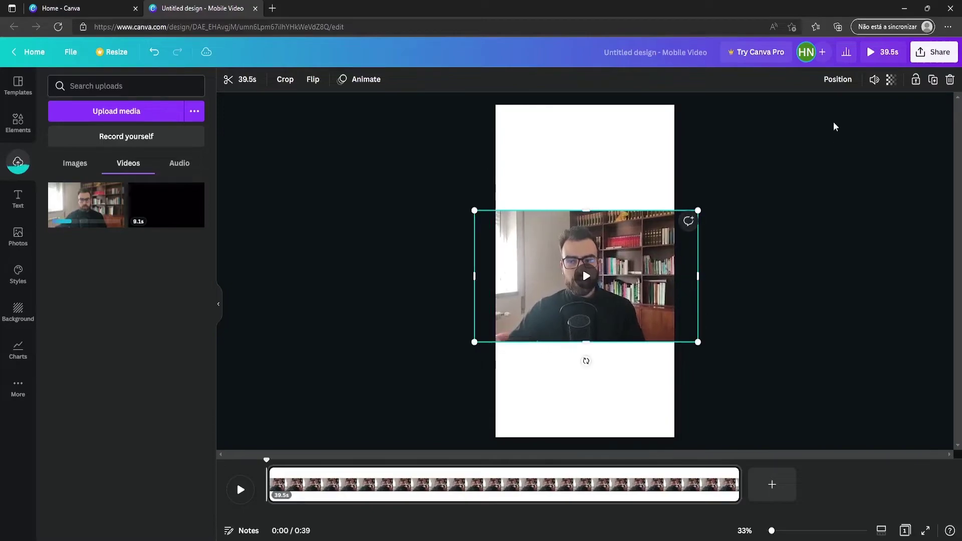
{"action": "left_click", "coordinate": [838, 79]}
{"action": "left_click", "coordinate": [698, 176]}
{"action": "left_click", "coordinate": [593, 156]}
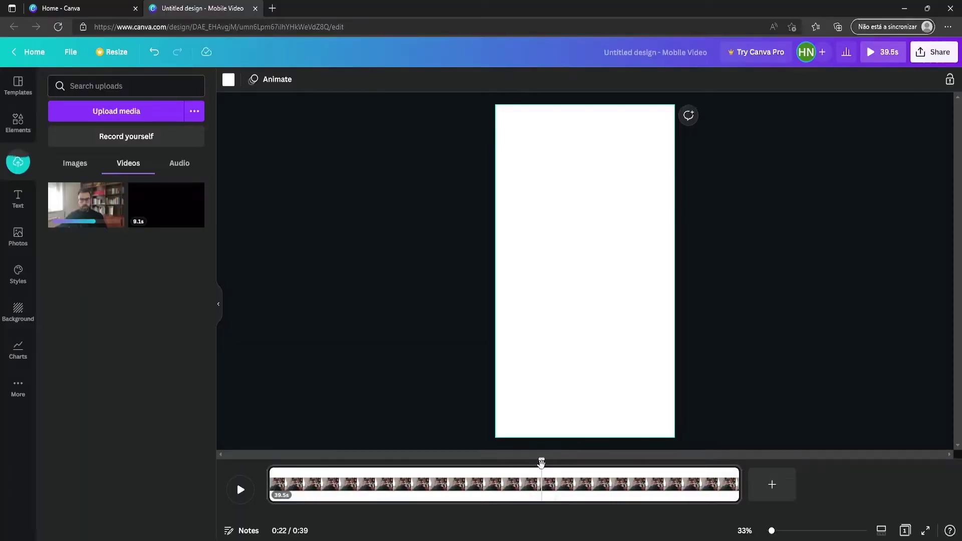
Split the video in the timeline at about 22.8 seconds and again at about 5.2 seconds
{"action": "key", "text": "s"}
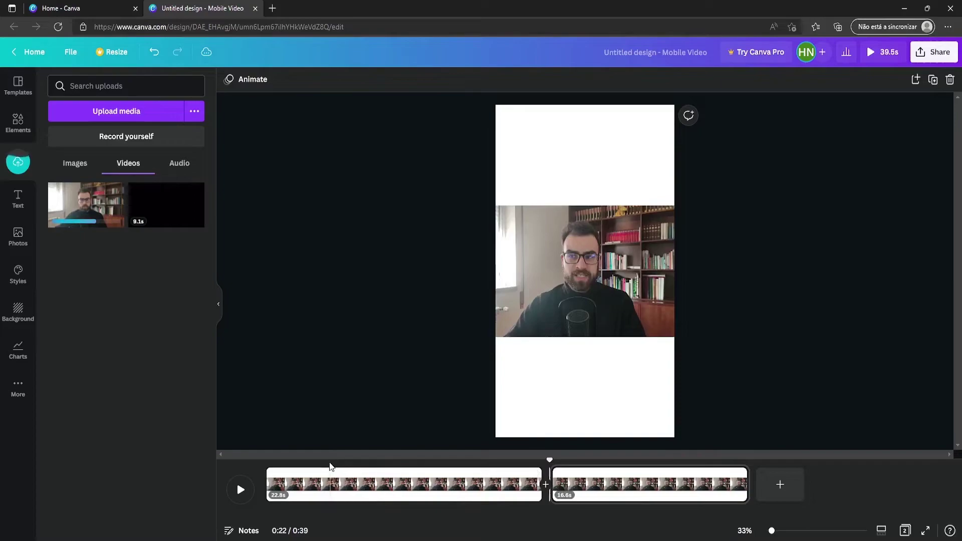
{"action": "left_click", "coordinate": [330, 461]}
{"action": "key", "text": "s"}
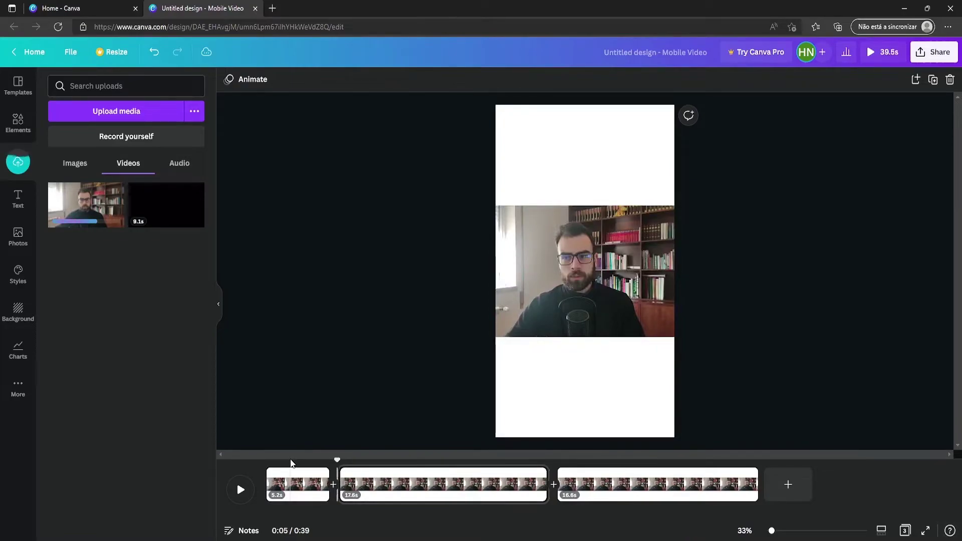
On the first clip, place the "Check Full Video On YouTube" image centred above the video and the logo image below it
{"action": "left_click_drag", "start_coordinate": [336, 461], "coordinate": [306, 460]}
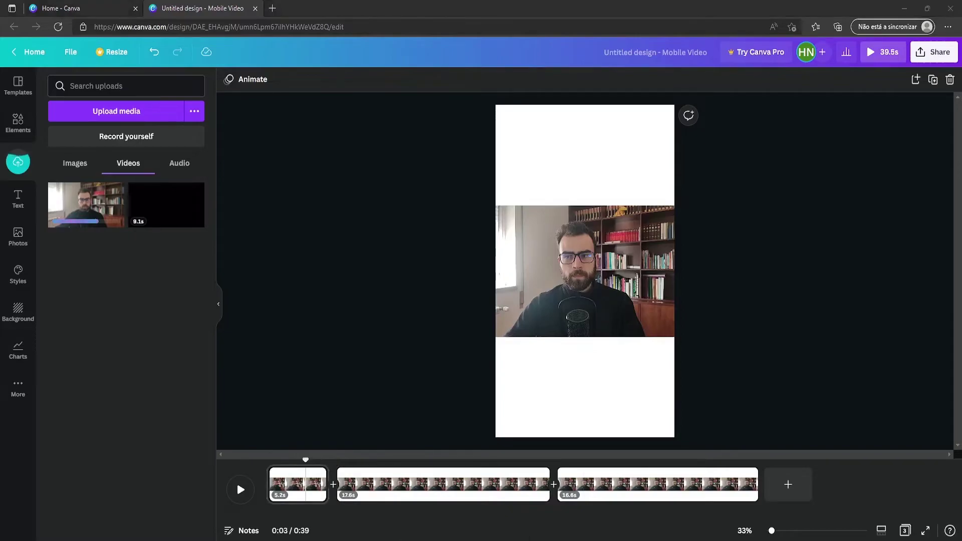
{"action": "left_click", "coordinate": [75, 163]}
{"action": "left_click_drag", "start_coordinate": [166, 204], "coordinate": [608, 168]}
{"action": "left_click", "coordinate": [821, 79]}
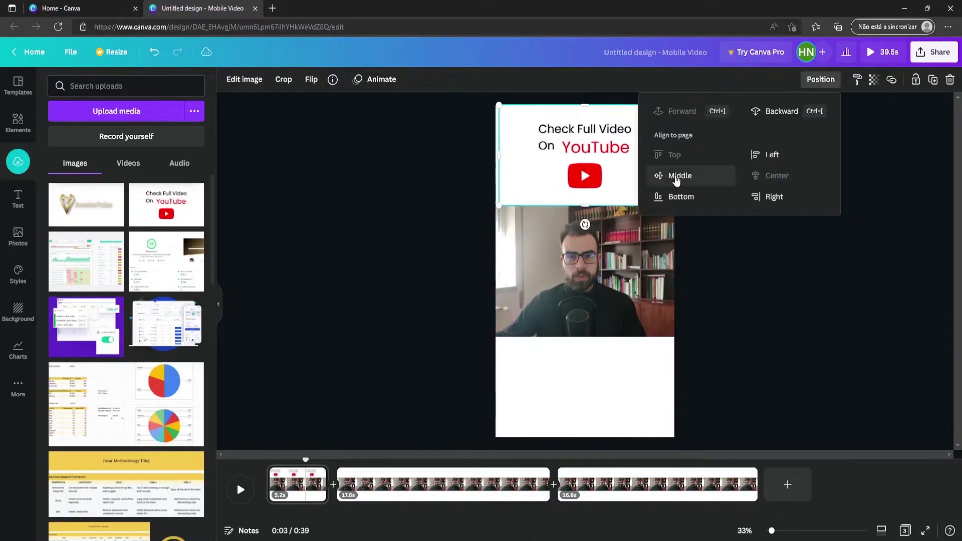
{"action": "left_click", "coordinate": [773, 176]}
{"action": "left_click_drag", "start_coordinate": [85, 204], "coordinate": [563, 362]}
Add a second copy of the video behind the main clip, scaled to the full page height and centred horizontally
{"action": "left_click", "coordinate": [128, 163]}
{"action": "left_click_drag", "start_coordinate": [85, 204], "coordinate": [586, 241]}
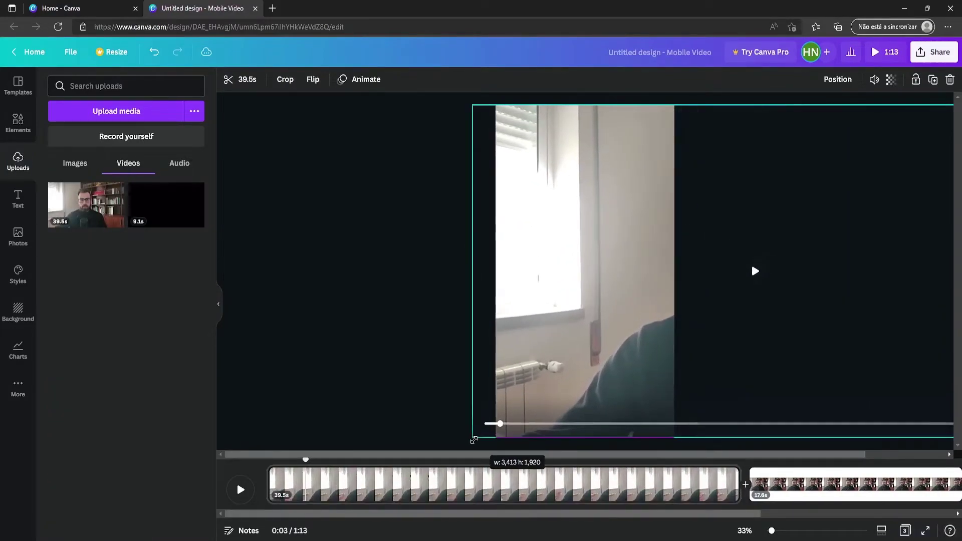
{"action": "left_click", "coordinate": [838, 79]}
{"action": "left_click", "coordinate": [777, 174]}
{"action": "left_click", "coordinate": [371, 303]}
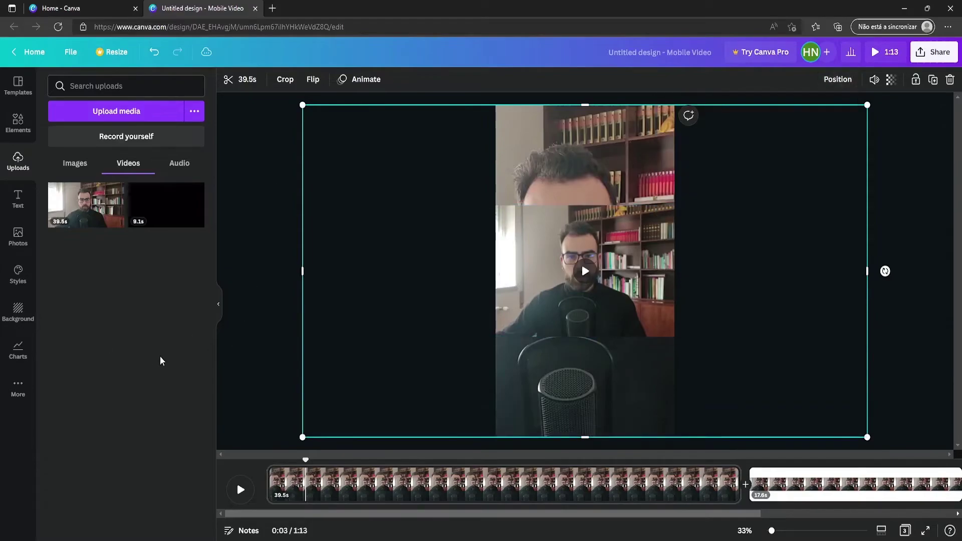
{"action": "left_click", "coordinate": [264, 318]}
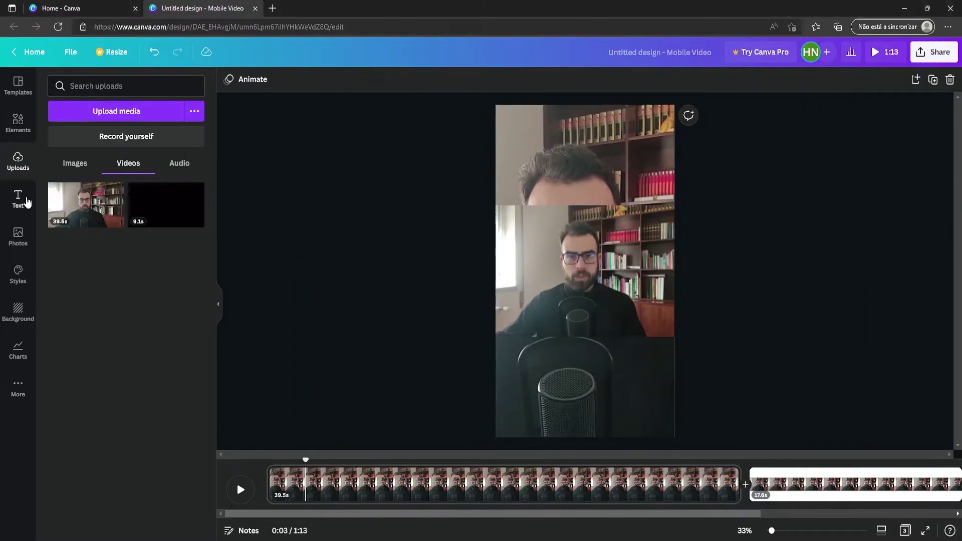
Search the elements for blur and add the soft green gradient image to the page
{"action": "left_click", "coordinate": [18, 123]}
{"action": "type", "text": "blur"}
{"action": "key", "text": "Return"}
{"action": "scroll", "coordinate": [150, 301], "scroll_direction": "down", "scroll_amount": 6}
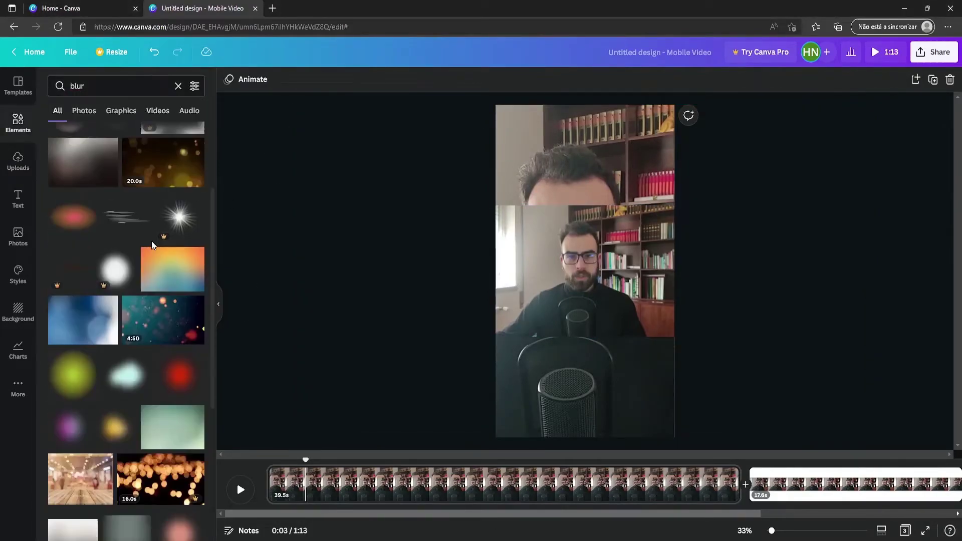
{"action": "left_click", "coordinate": [172, 236]}
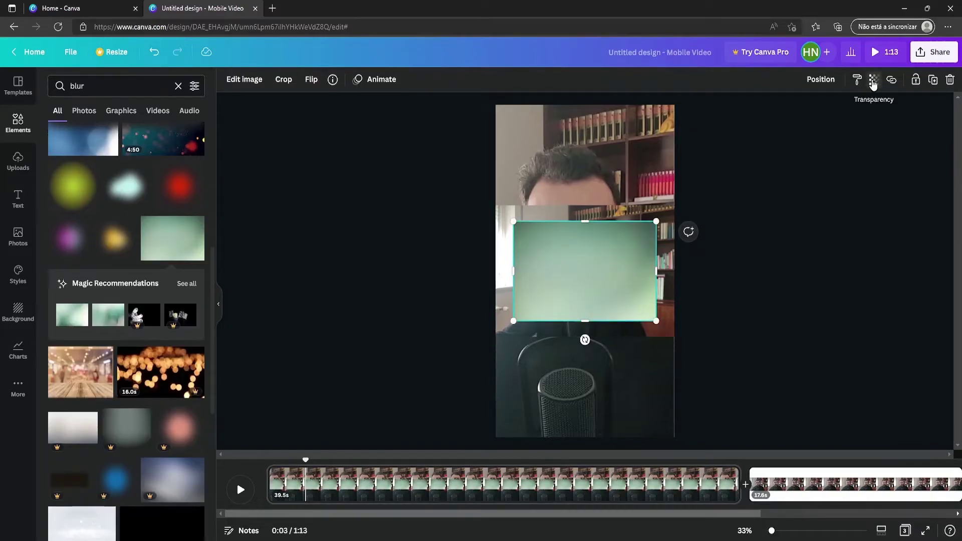
Enlarge the green gradient to cover the background behind the main video and reduce its opacity
{"action": "scroll", "coordinate": [124, 300], "scroll_direction": "up", "scroll_amount": 10}
{"action": "left_click_drag", "start_coordinate": [584, 271], "coordinate": [593, 145]}
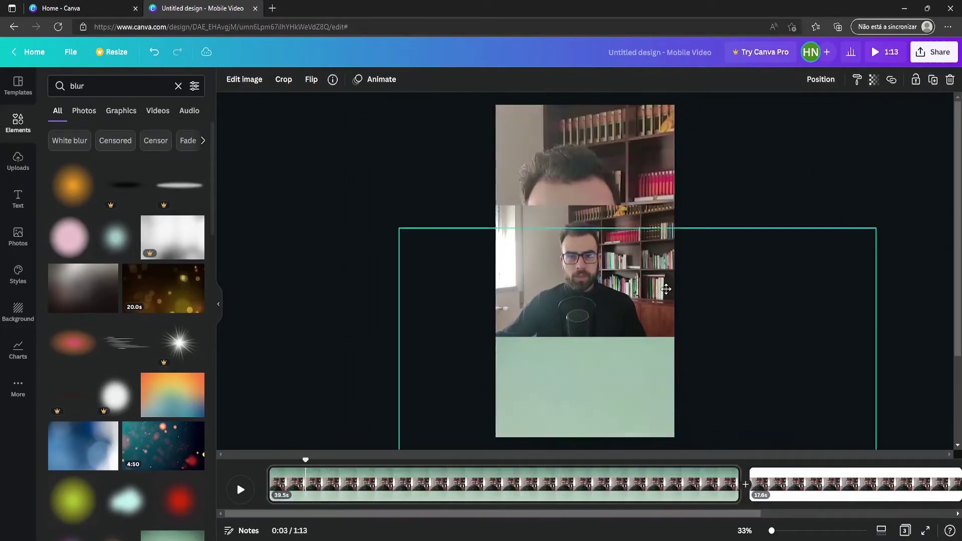
{"action": "left_click", "coordinate": [873, 79]}
{"action": "left_click_drag", "start_coordinate": [869, 122], "coordinate": [816, 124]}
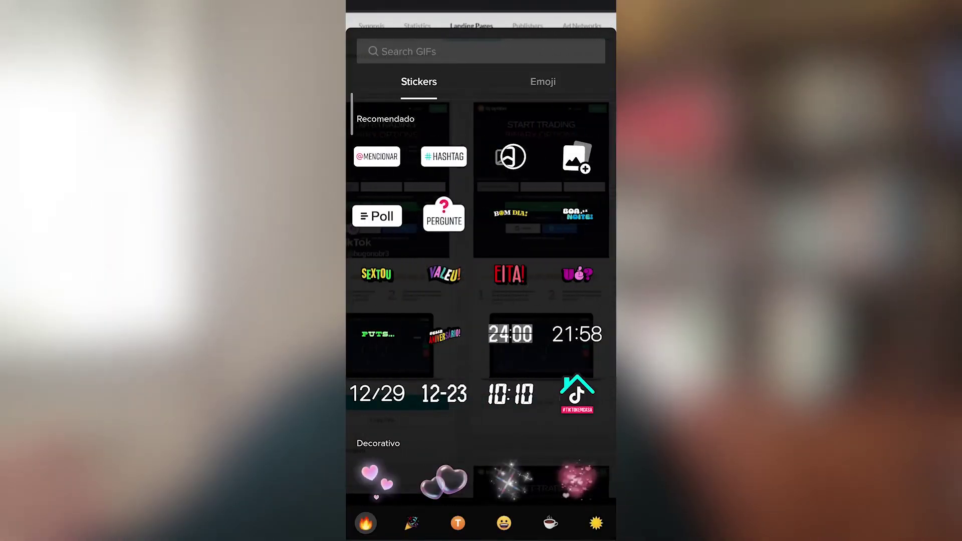
In the TikTok app, look through the stickers and add the text overlay "best spy tool" in the Classic style
{"action": "scroll", "coordinate": [481, 301], "scroll_direction": "down", "scroll_amount": 5}
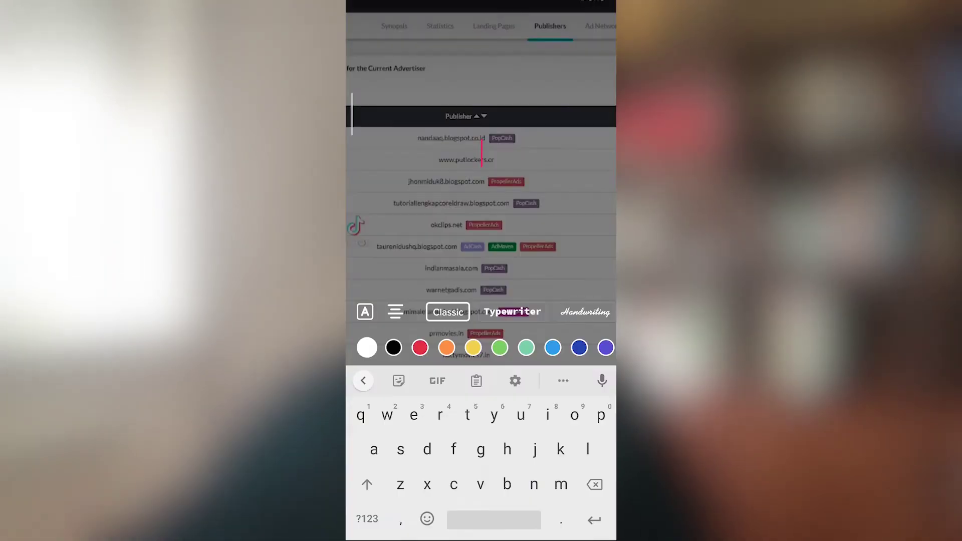
{"action": "type", "text": "sp"}
{"action": "type", "text": "best spy too"}
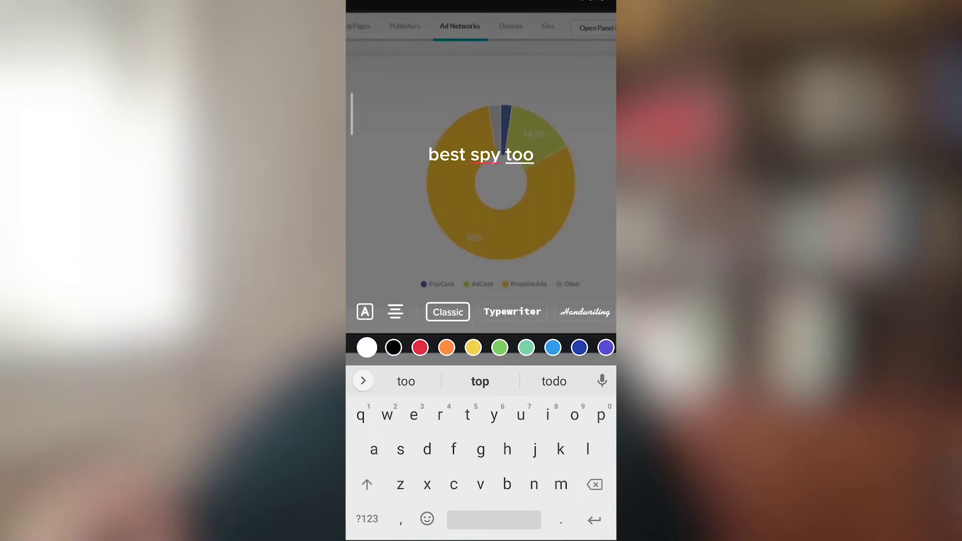
{"action": "type", "text": "l"}
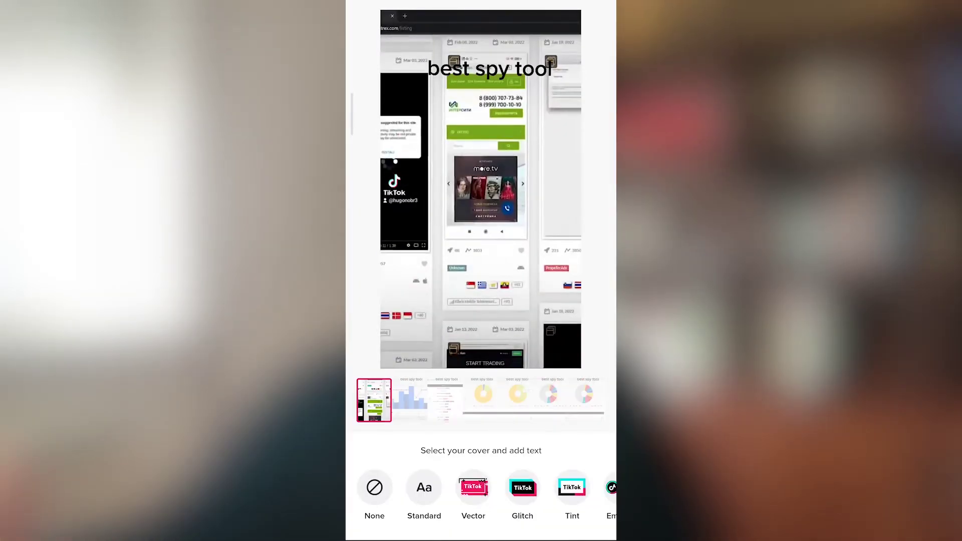
Add a Glitch-style title reading "find winning ads" to the video cover
{"action": "left_click", "coordinate": [522, 487]}
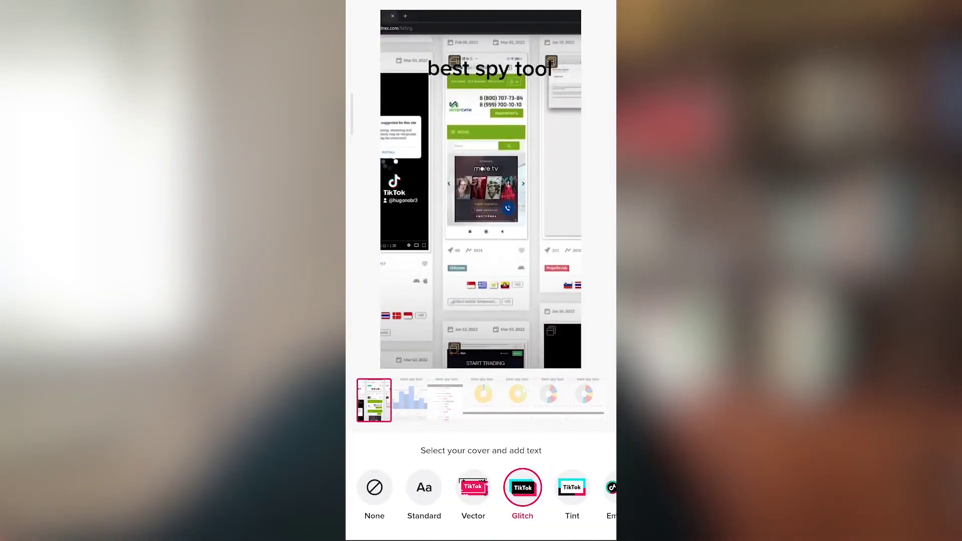
{"action": "left_click", "coordinate": [462, 82]}
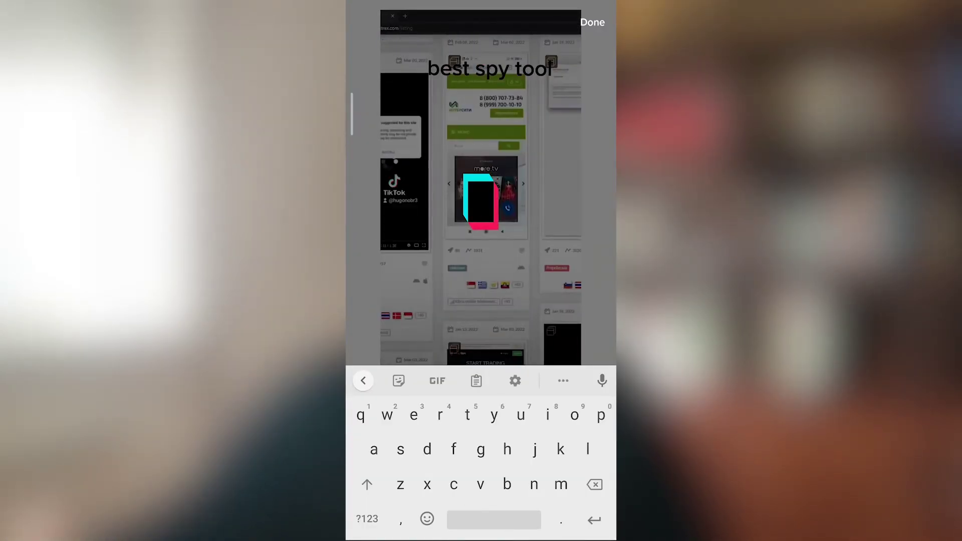
{"action": "type", "text": "find winning ads"}
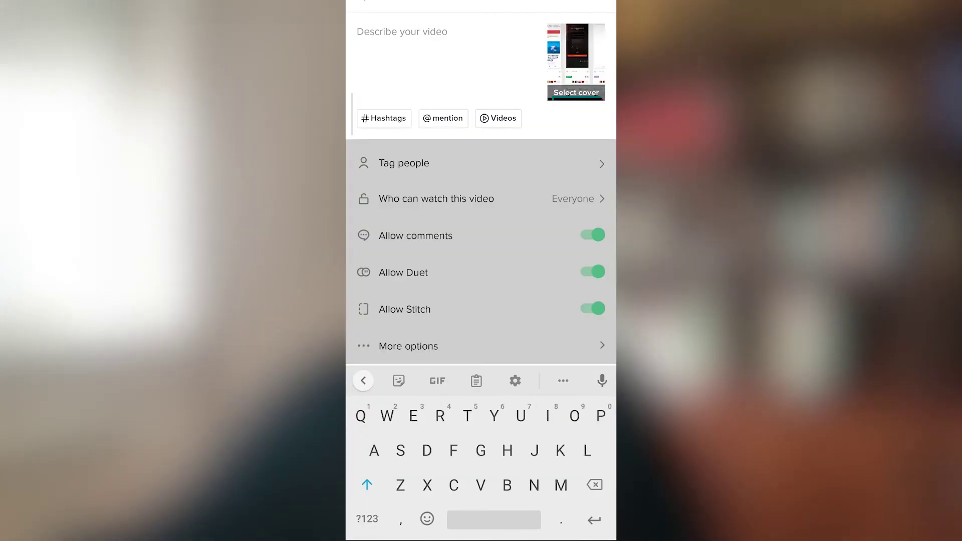
Begin the video description with "How to find winning ads from and save hours of"
{"action": "type", "text": "How to find winning"}
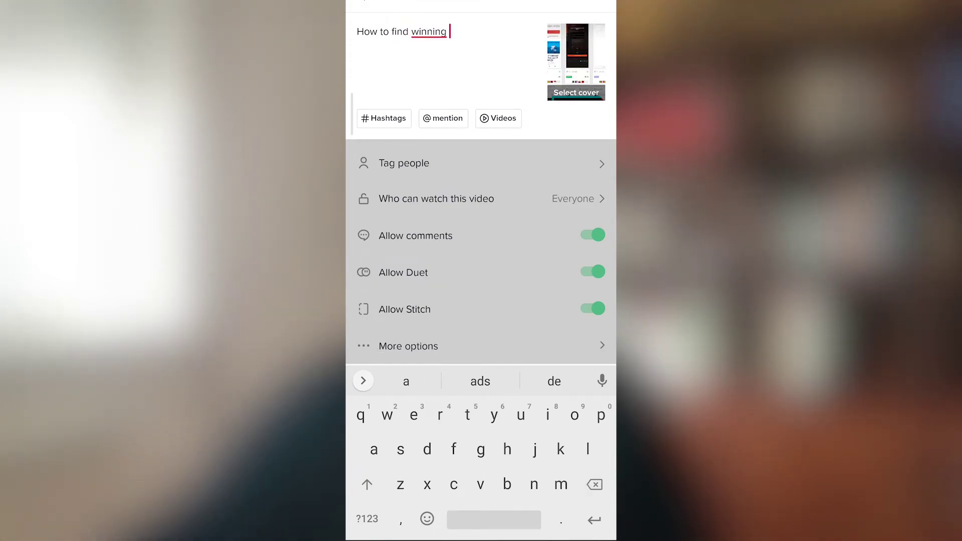
{"action": "type", "text": "ads from your c"}
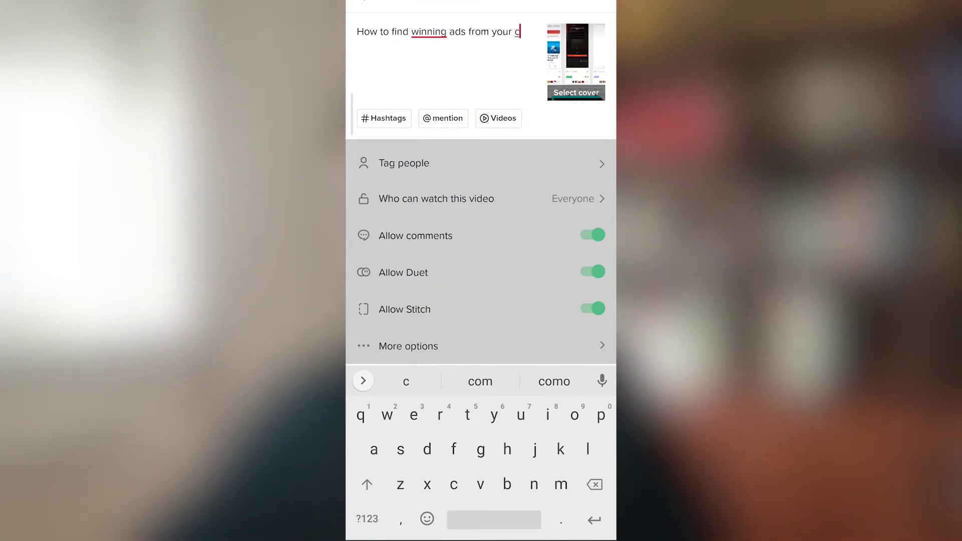
{"action": "key", "text": "BackSpace"}
{"action": "key", "text": "BackSpace"}
{"action": "key", "text": "BackSpace"}
{"action": "key", "text": "BackSpace"}
{"action": "key", "text": "BackSpace"}
{"action": "key", "text": "BackSpace"}
{"action": "type", "text": "and save hours of re"}
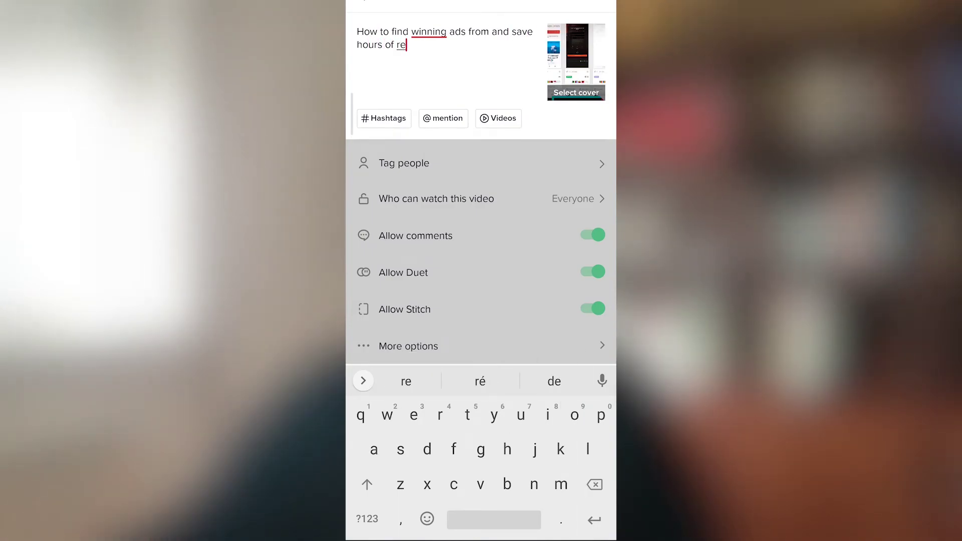
Finish the description with "#advertising research."
{"action": "type", "text": "searhc"}
{"action": "key", "text": "BackSpace"}
{"action": "key", "text": "BackSpace"}
{"action": "key", "text": "BackSpace"}
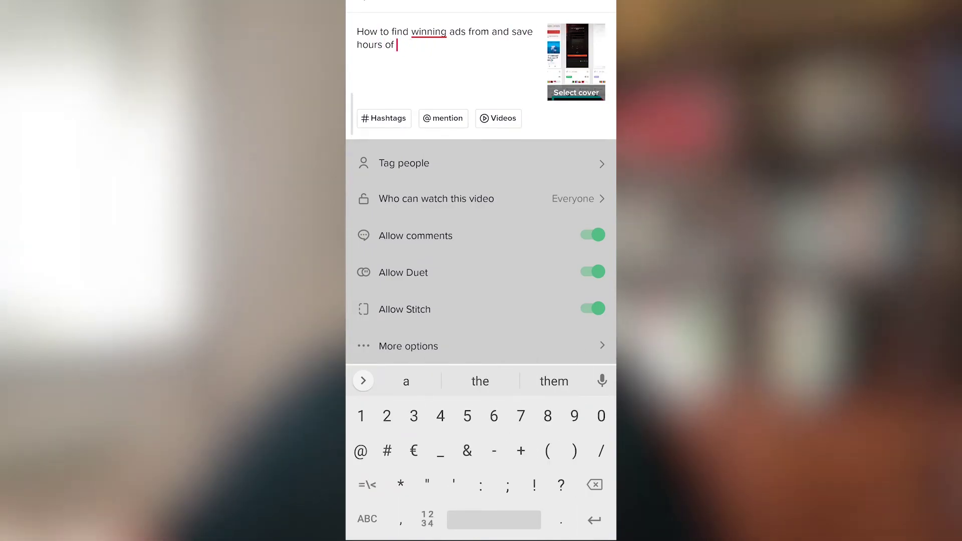
{"action": "type", "text": "#advertising Research."}
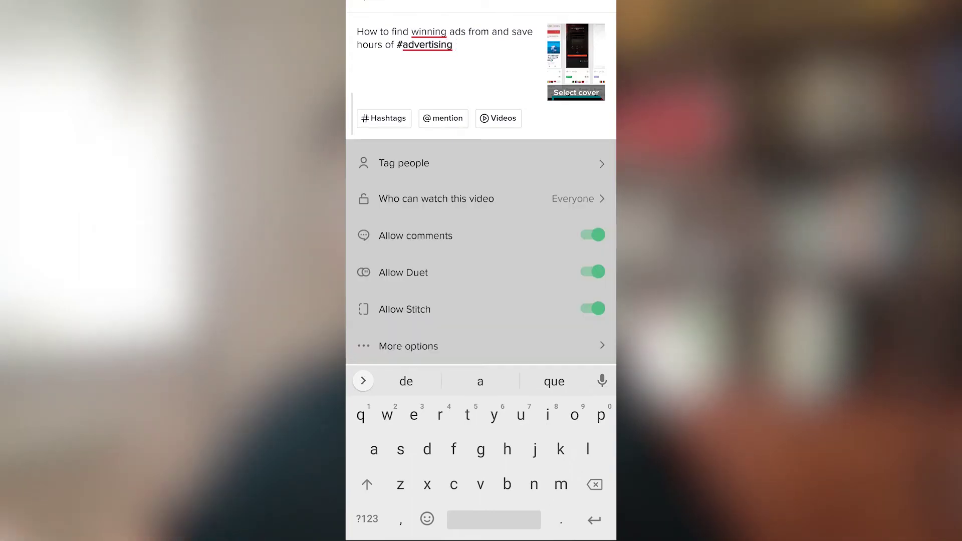
Turn the word "ads" in the description into the hashtag #ads and finish editing the description
{"action": "left_click", "coordinate": [449, 31]}
{"action": "left_click", "coordinate": [366, 519]}
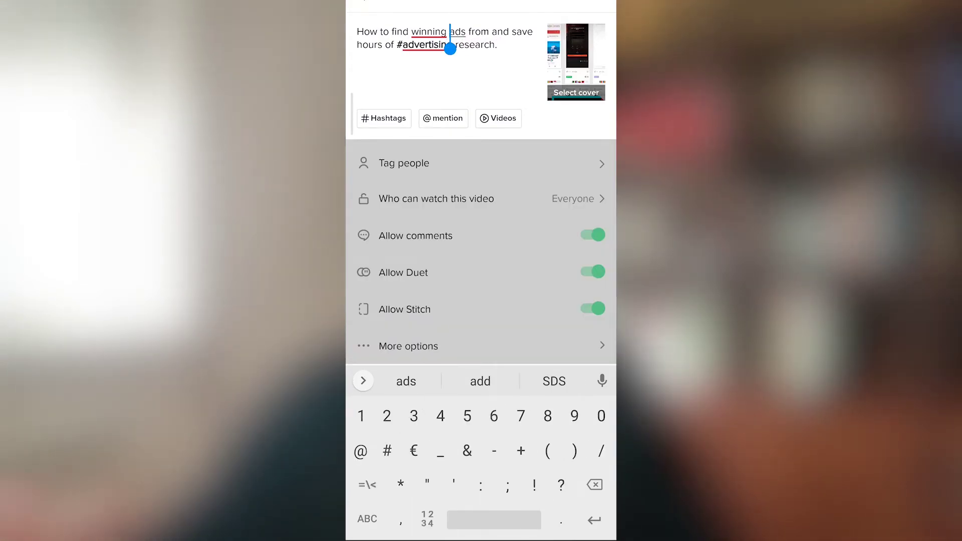
{"action": "type", "text": "#"}
{"action": "left_click", "coordinate": [495, 45]}
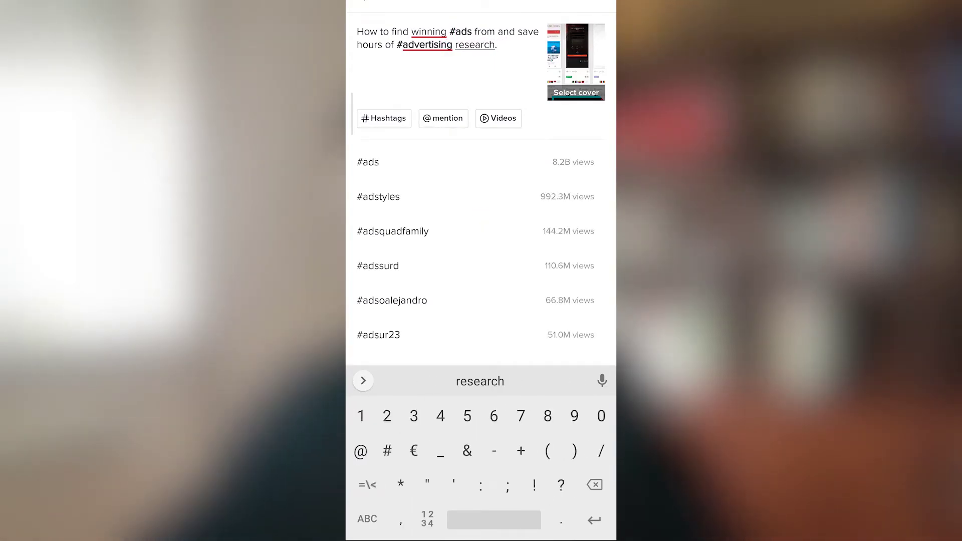
{"action": "left_click", "coordinate": [496, 44]}
{"action": "key", "text": "Escape"}
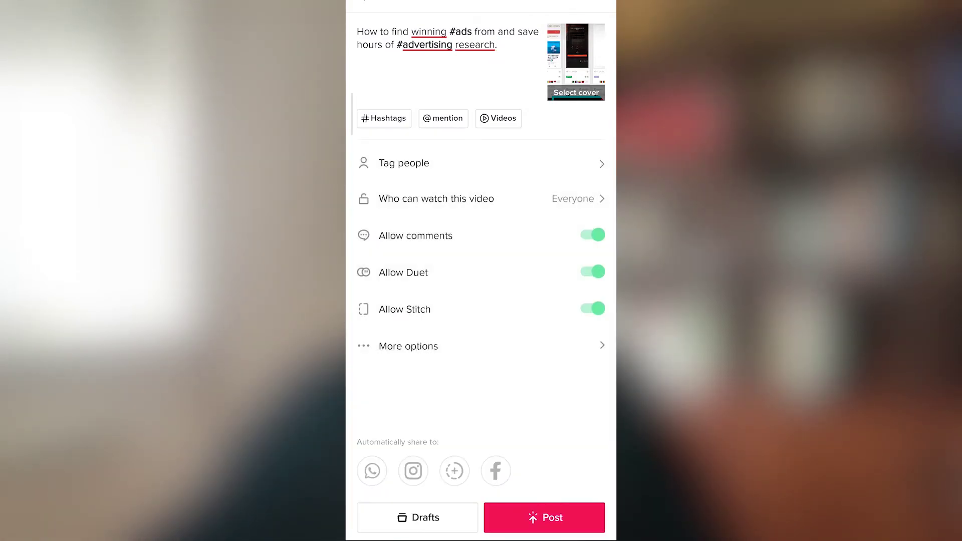